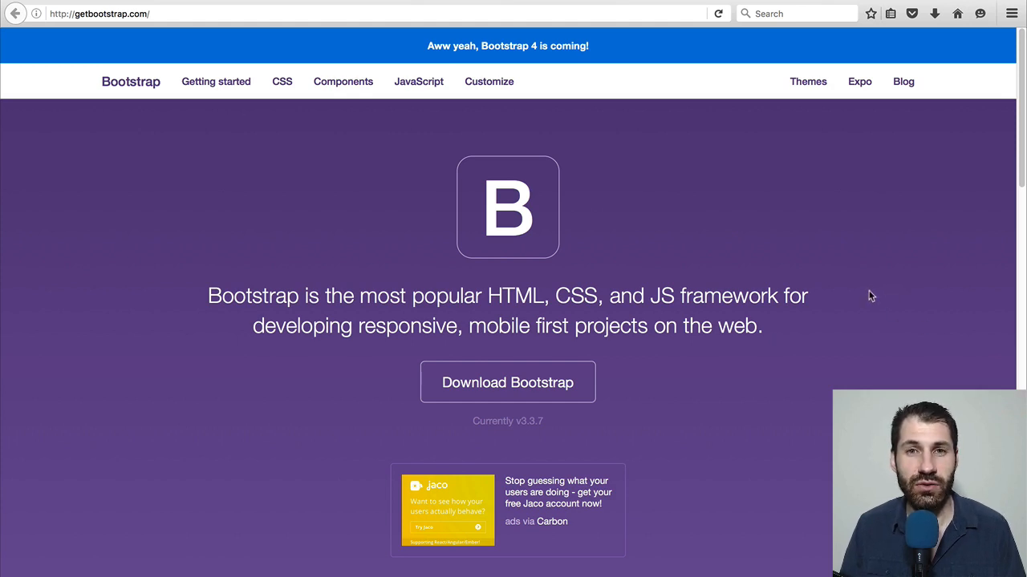
# Look through the Bootstrap home page, examining its introduction, its feature sections and the Built with Bootstrap showcase
pyautogui.scroll(-1, 871, 294)
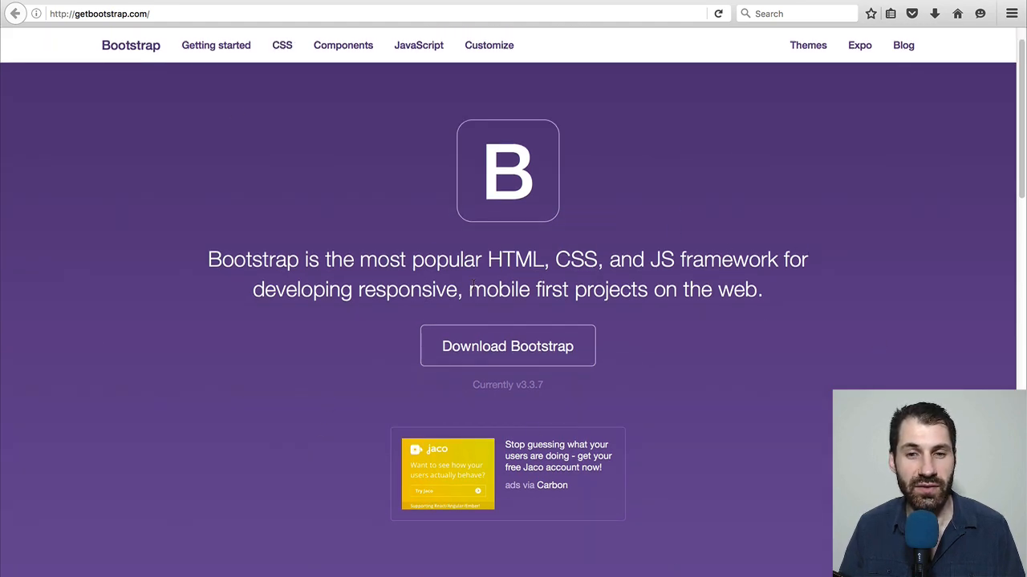
pyautogui.scroll(-5, 474, 287)
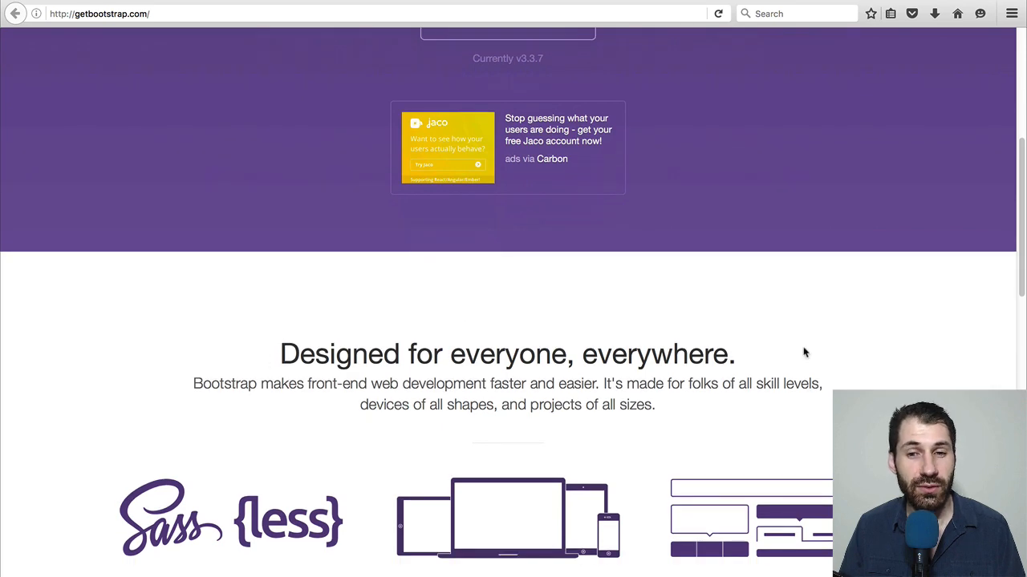
pyautogui.scroll(-2, 805, 352)
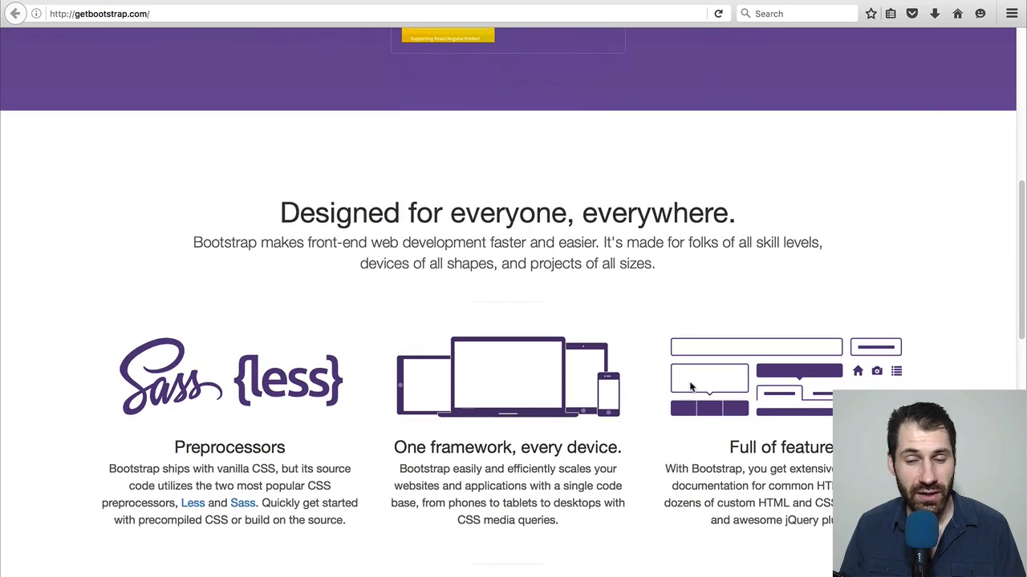
pyautogui.scroll(-2, 690, 386)
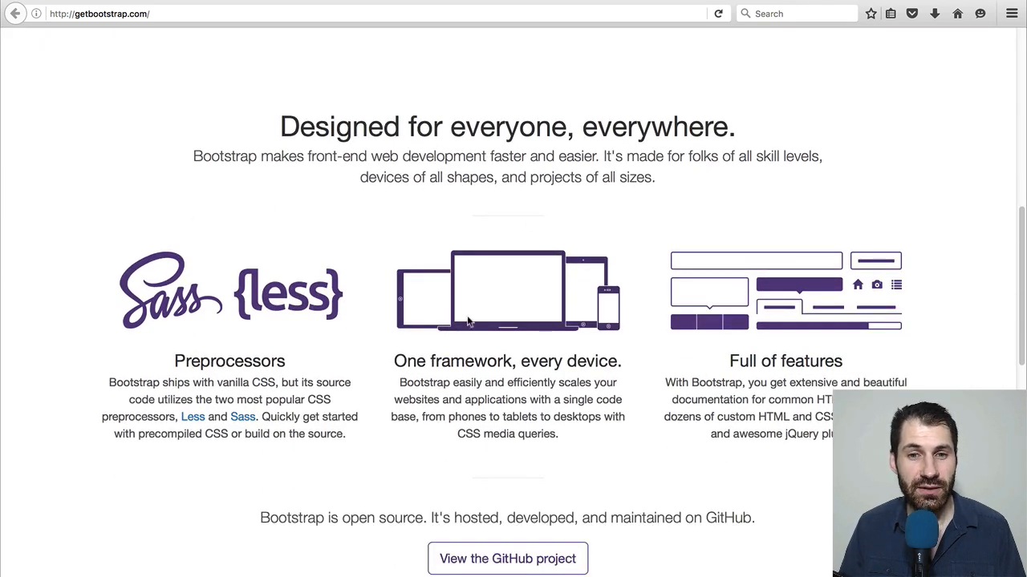
pyautogui.scroll(-6, 469, 321)
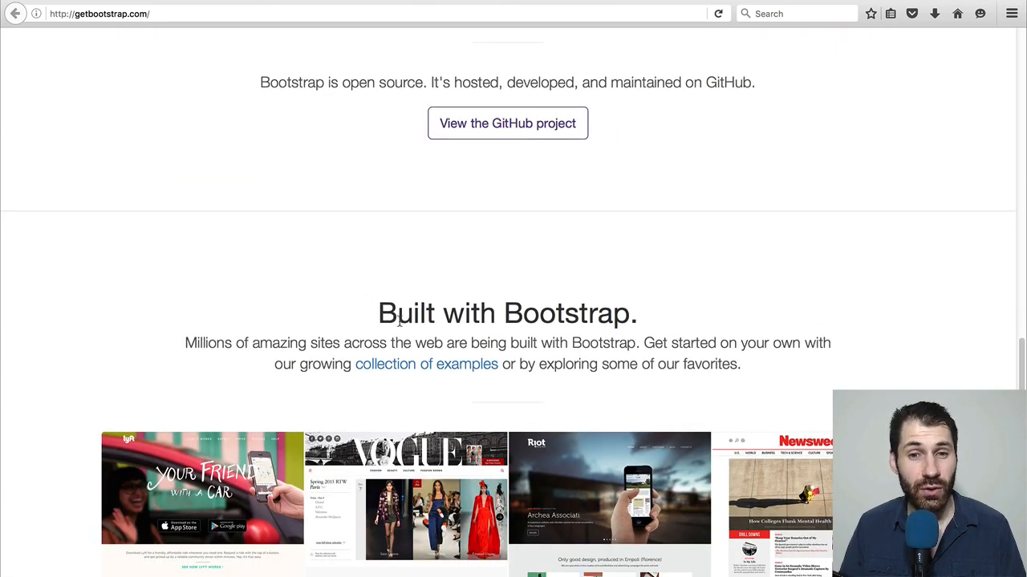
pyautogui.scroll(-3, 695, 472)
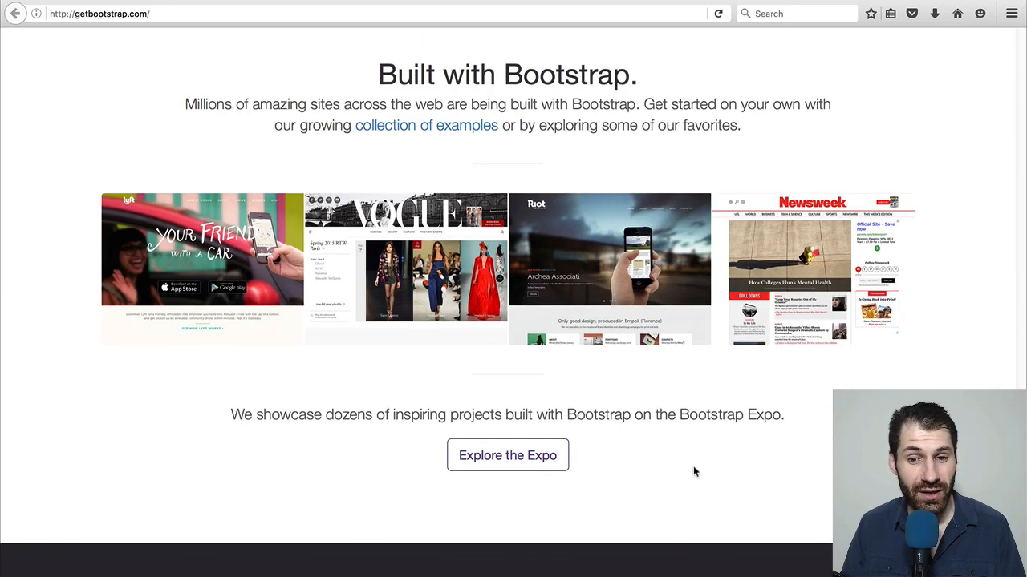
pyautogui.scroll(-2, 690, 465)
pyautogui.scroll(8, 676, 438)
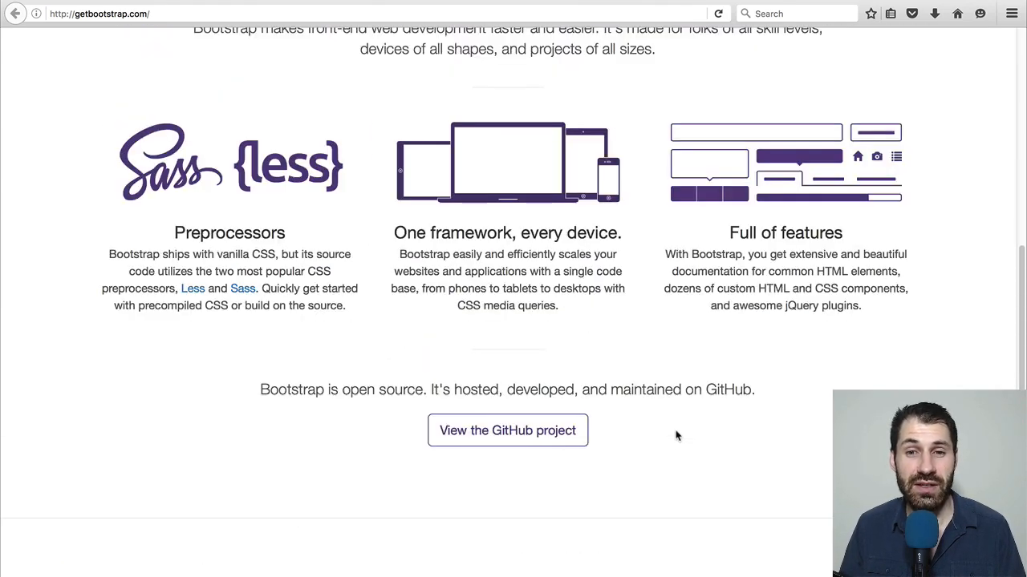
pyautogui.scroll(10, 676, 436)
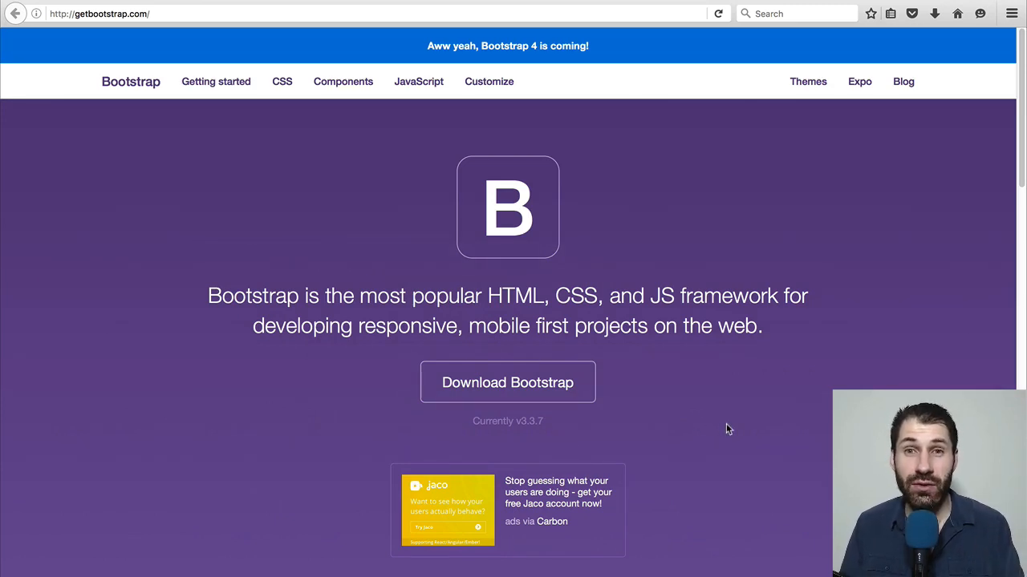
pyautogui.scroll(-2, 727, 429)
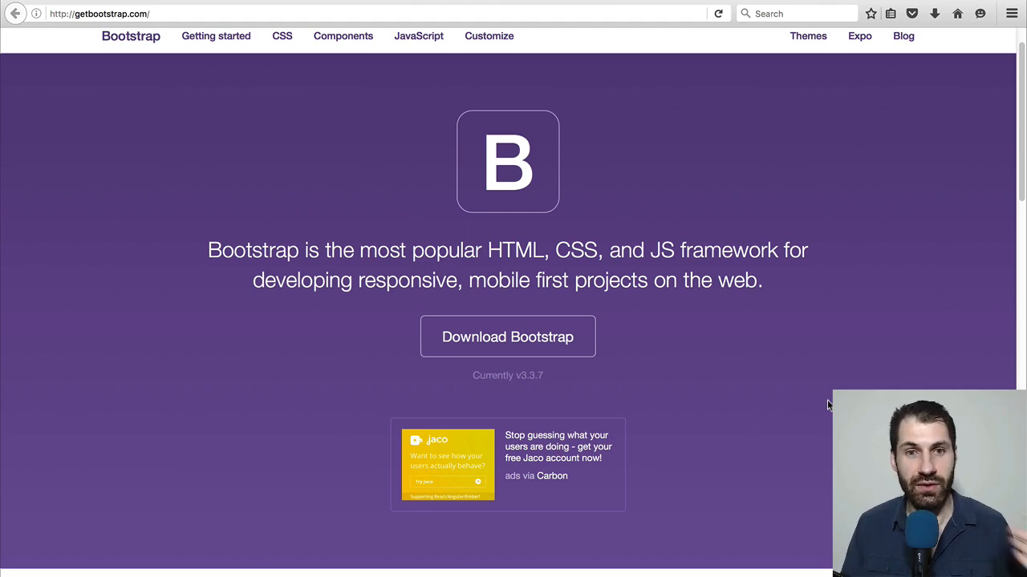
pyautogui.scroll(-3, 827, 406)
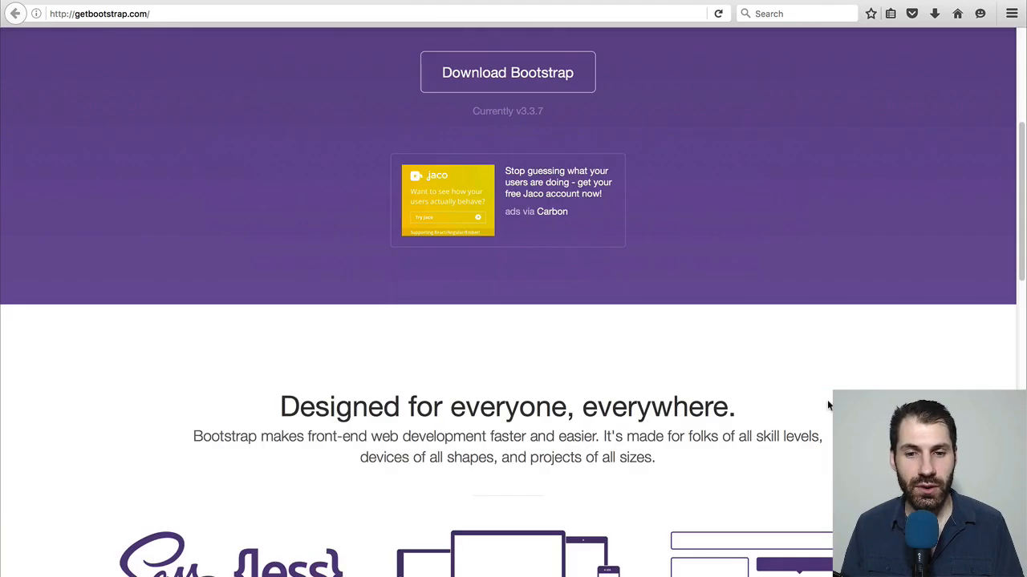
pyautogui.scroll(-4, 828, 406)
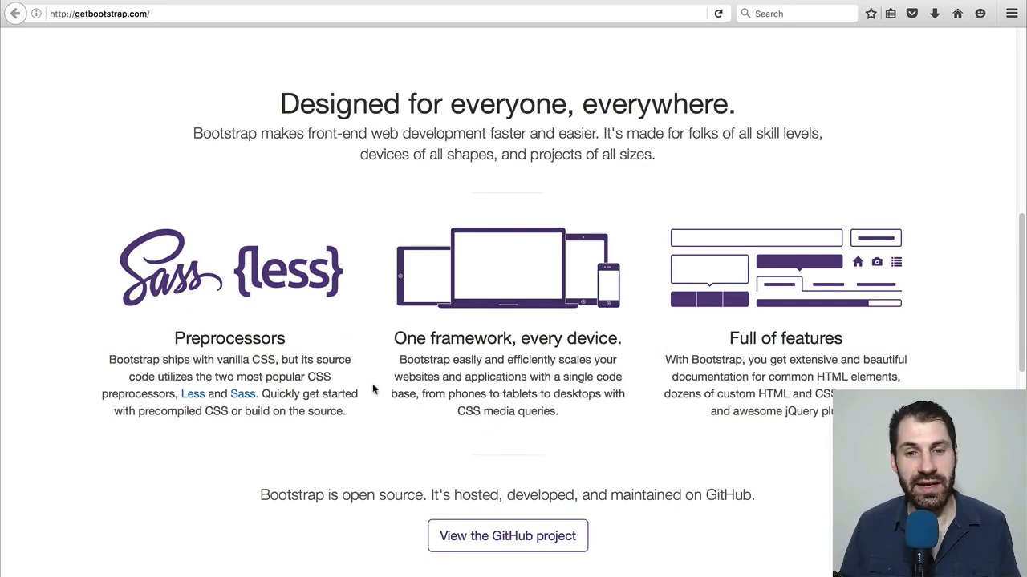
pyautogui.scroll(-5, 697, 432)
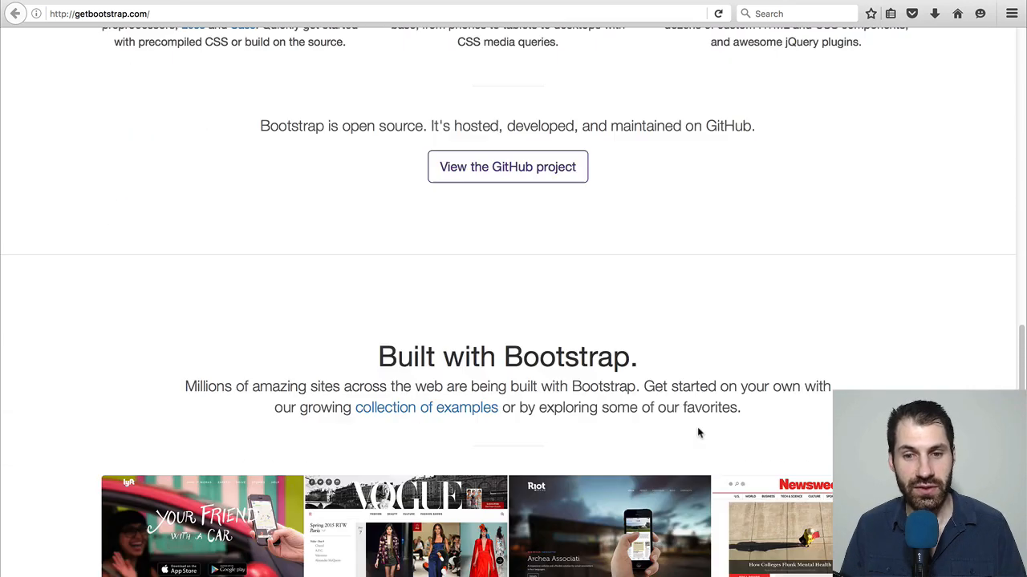
pyautogui.scroll(-3, 697, 429)
pyautogui.scroll(-1, 706, 426)
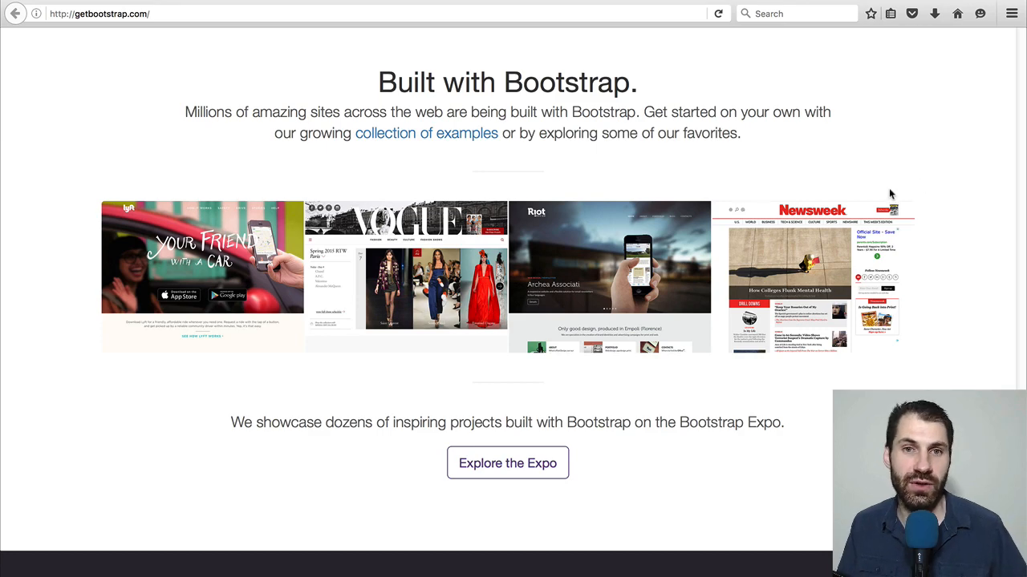
pyautogui.scroll(5, 615, 186)
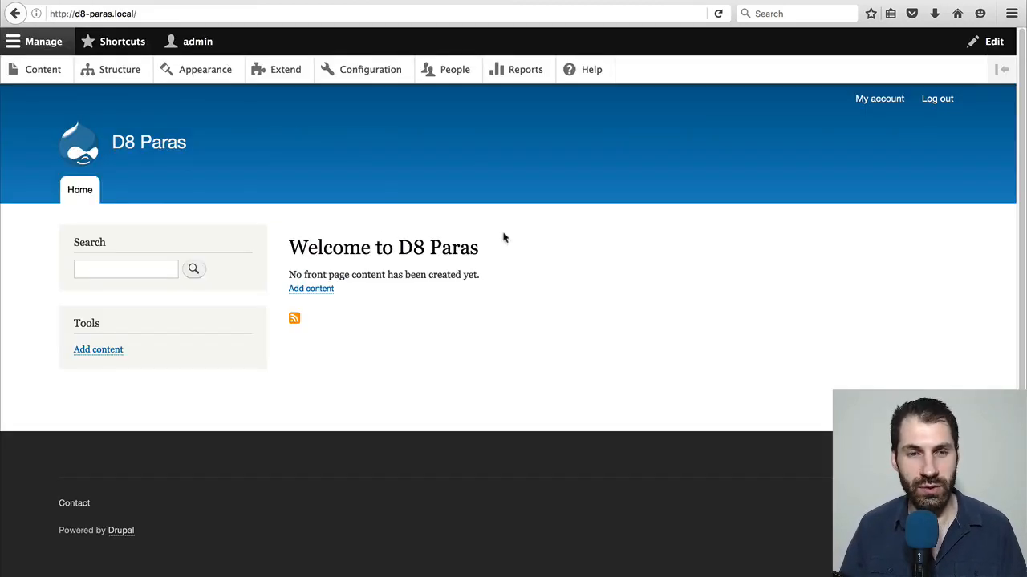
# Create a new Paragraphs type labelled Content in the Drupal site's structure settings and save it to manage its fields
pyautogui.click(121, 72)
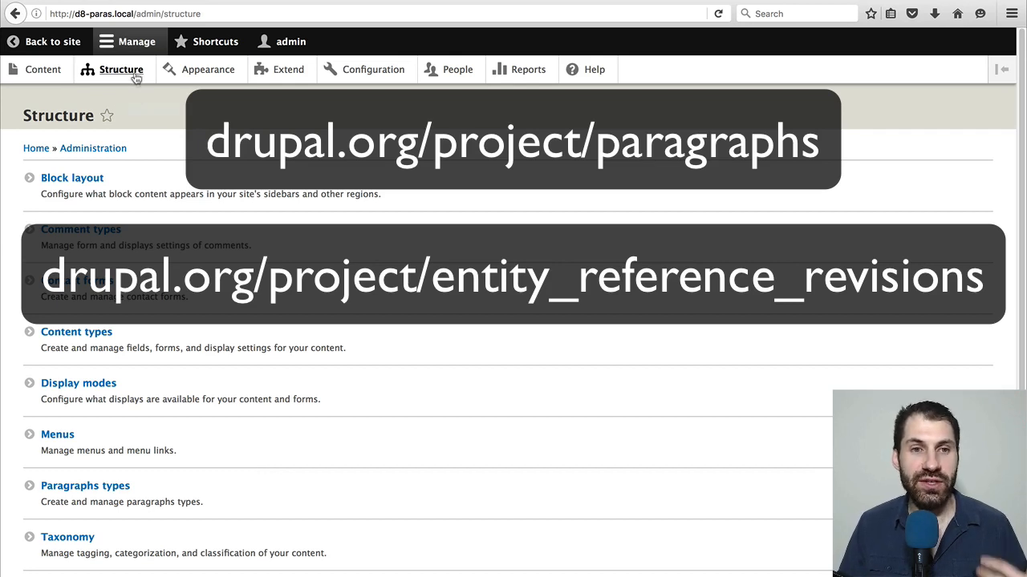
pyautogui.click(115, 486)
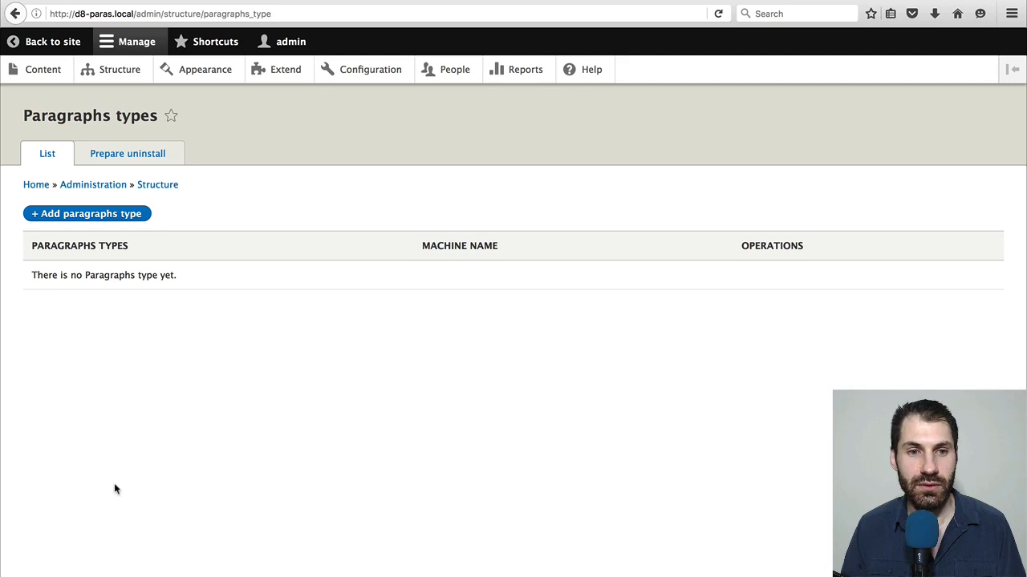
pyautogui.click(62, 220)
pyautogui.click(67, 192)
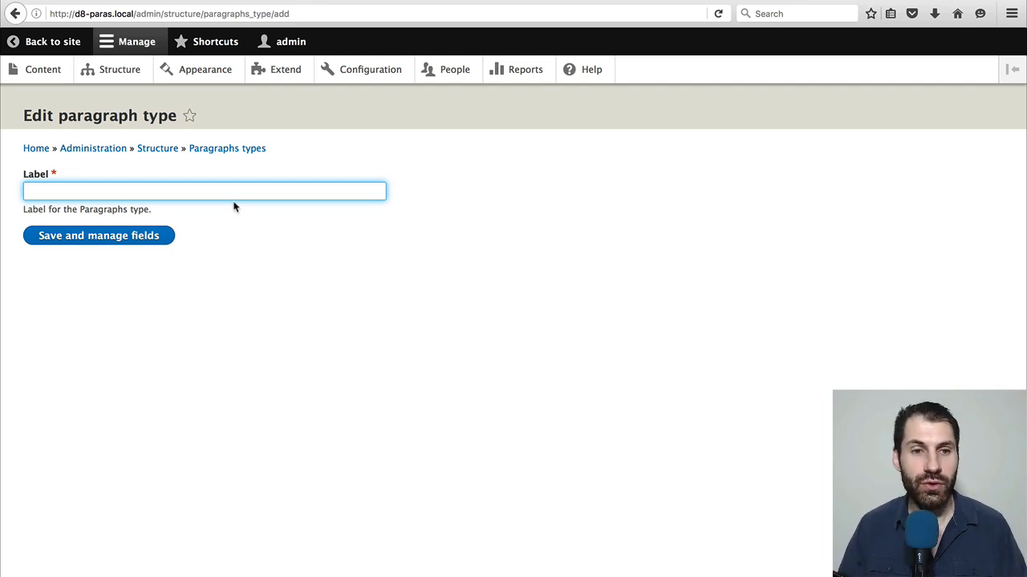
pyautogui.write('Content')
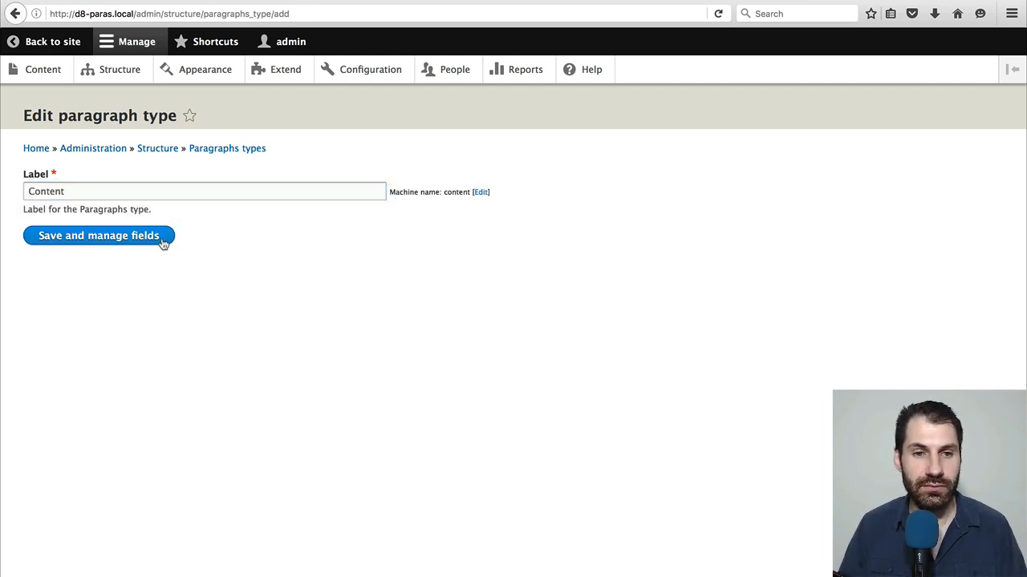
pyautogui.click(163, 243)
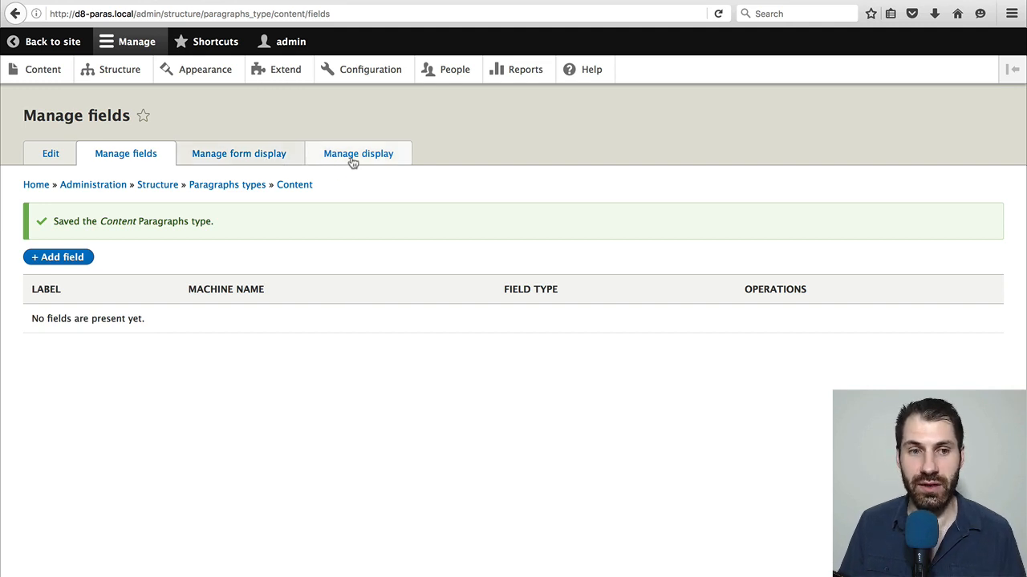
# Add a Text (plain) field labelled Title to the Content paragraph type, saving its default field and configuration settings
pyautogui.click(45, 262)
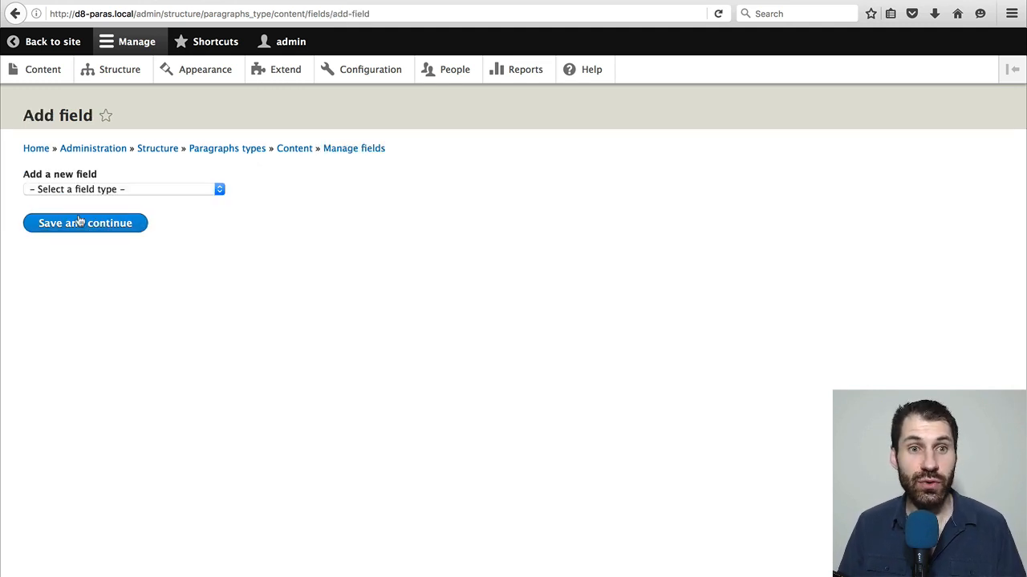
pyautogui.click(96, 189)
pyautogui.scroll(-5, 136, 321)
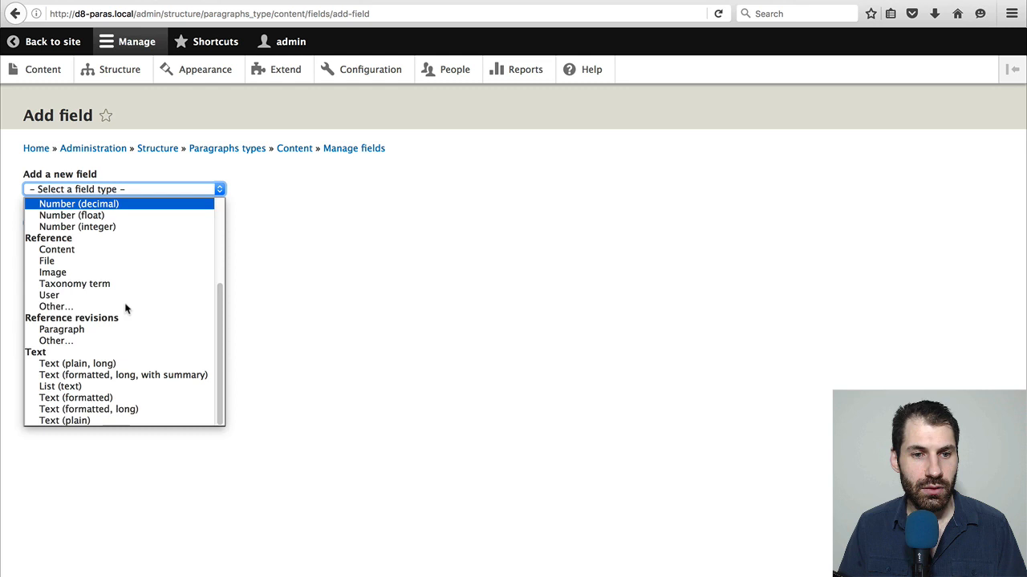
pyautogui.click(81, 420)
pyautogui.click(89, 229)
pyautogui.write('Titl')
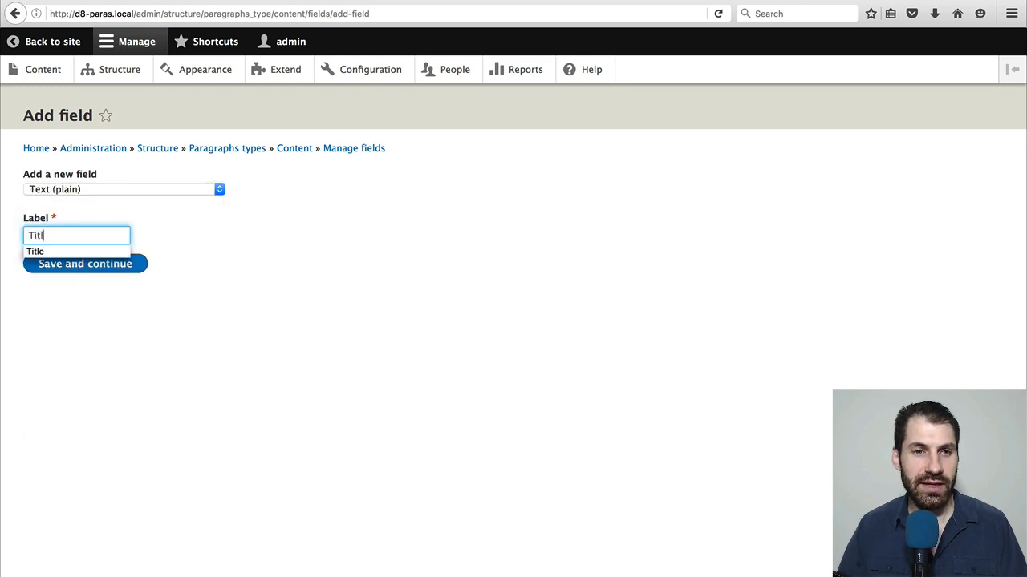
pyautogui.write('e')
pyautogui.click(78, 266)
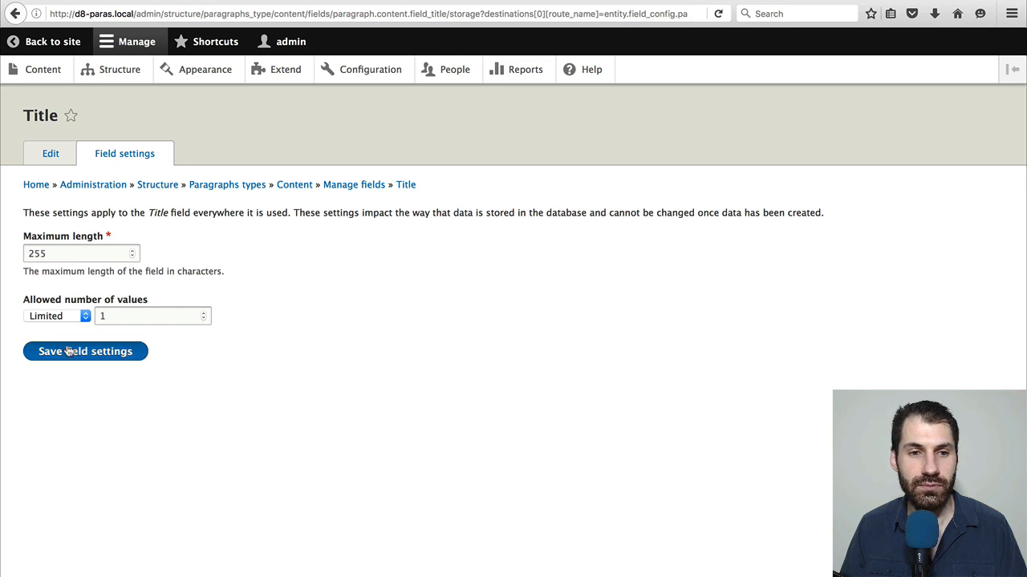
pyautogui.click(68, 351)
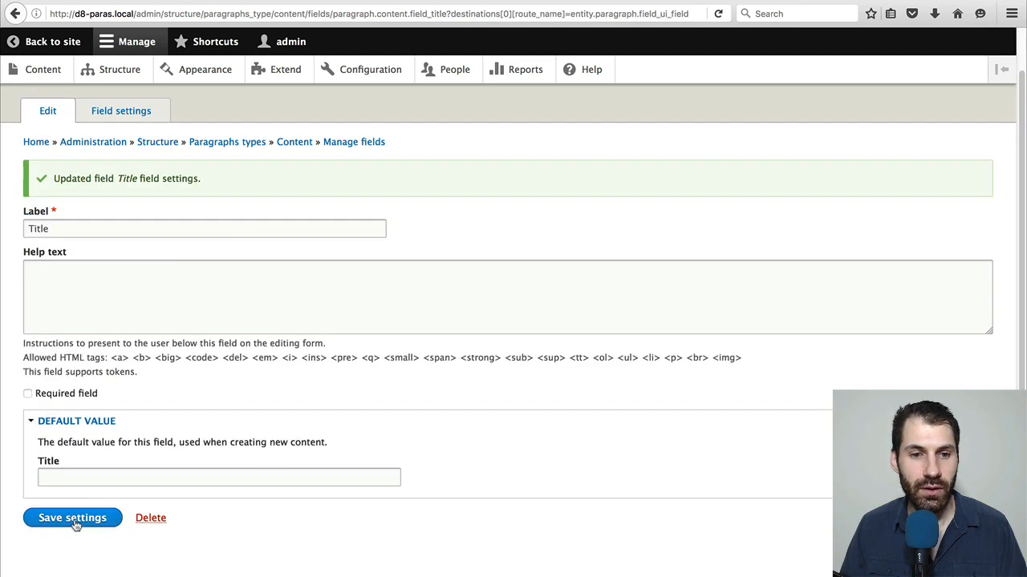
pyautogui.click(74, 520)
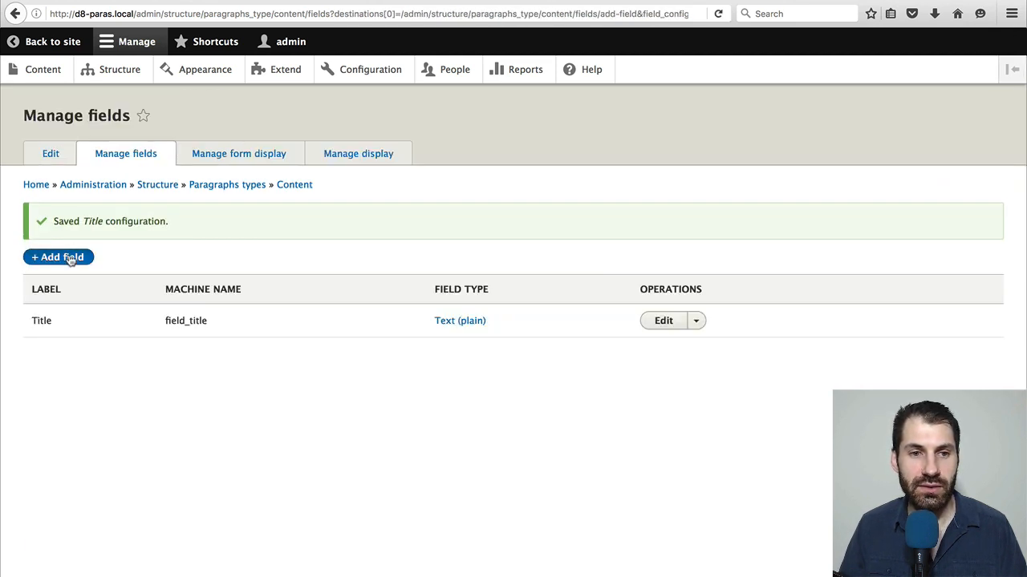
# Add a Text (formatted, long) field labelled Body to the Content paragraph type, saving its default field and configuration settings
pyautogui.click(71, 260)
pyautogui.click(83, 191)
pyautogui.scroll(-5, 119, 333)
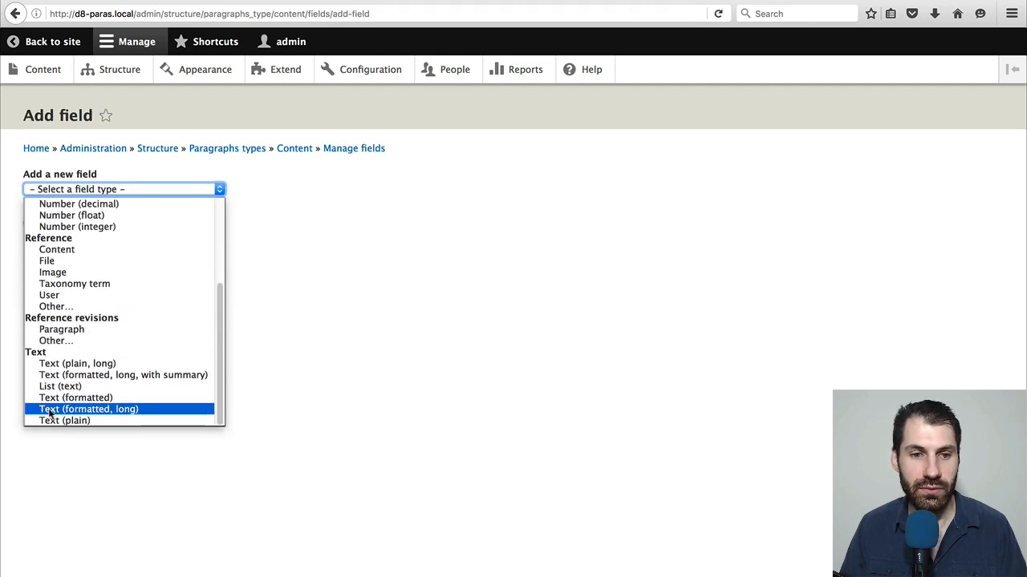
pyautogui.click(80, 409)
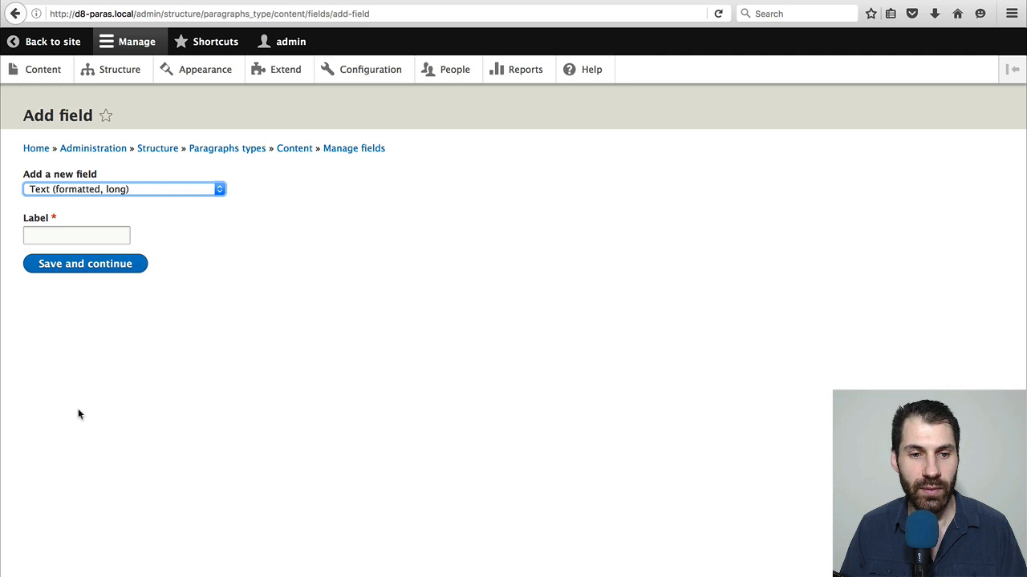
pyautogui.click(80, 235)
pyautogui.write('Body')
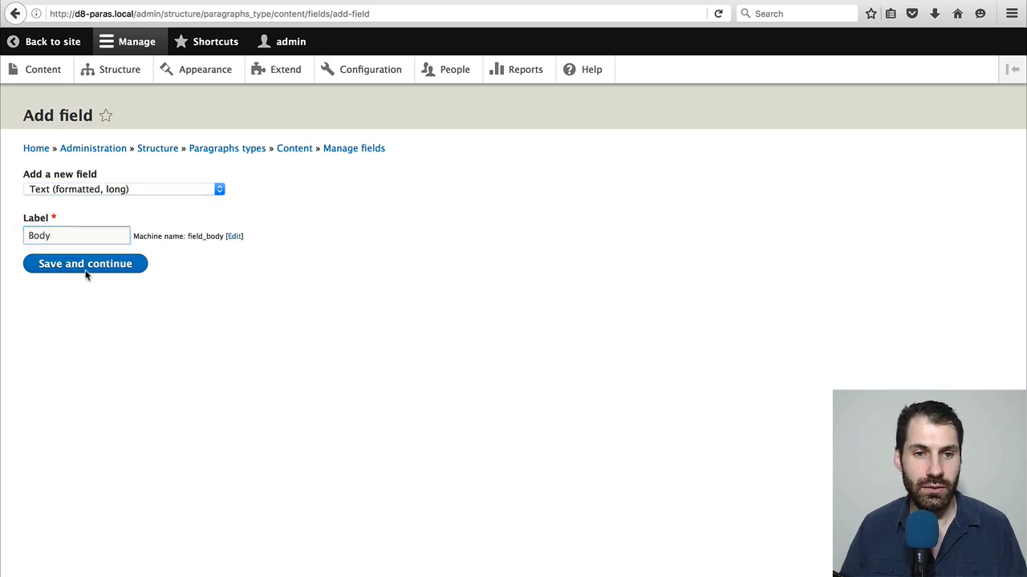
pyautogui.click(88, 269)
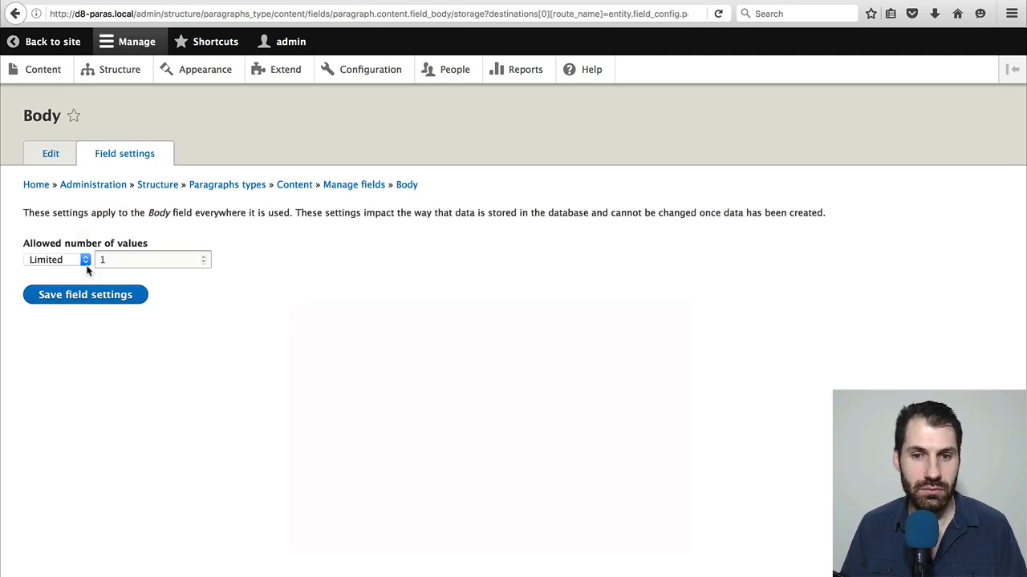
pyautogui.click(81, 303)
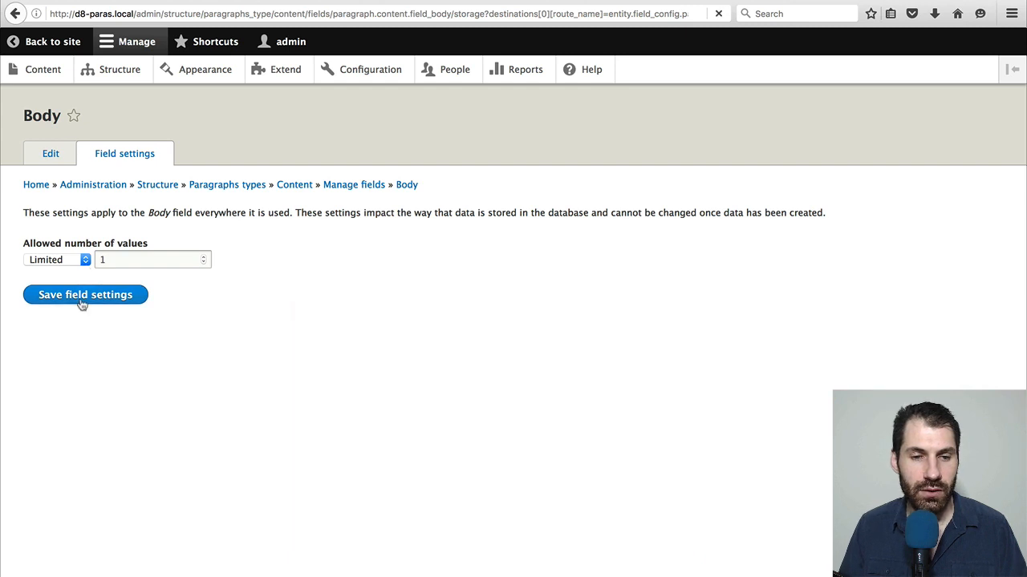
pyautogui.scroll(-5, 80, 300)
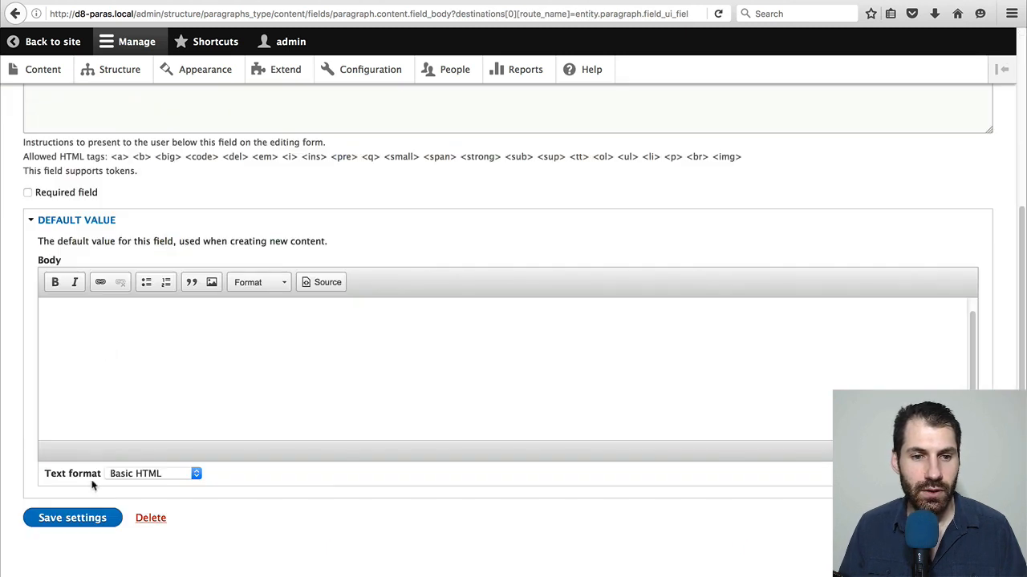
pyautogui.click(89, 519)
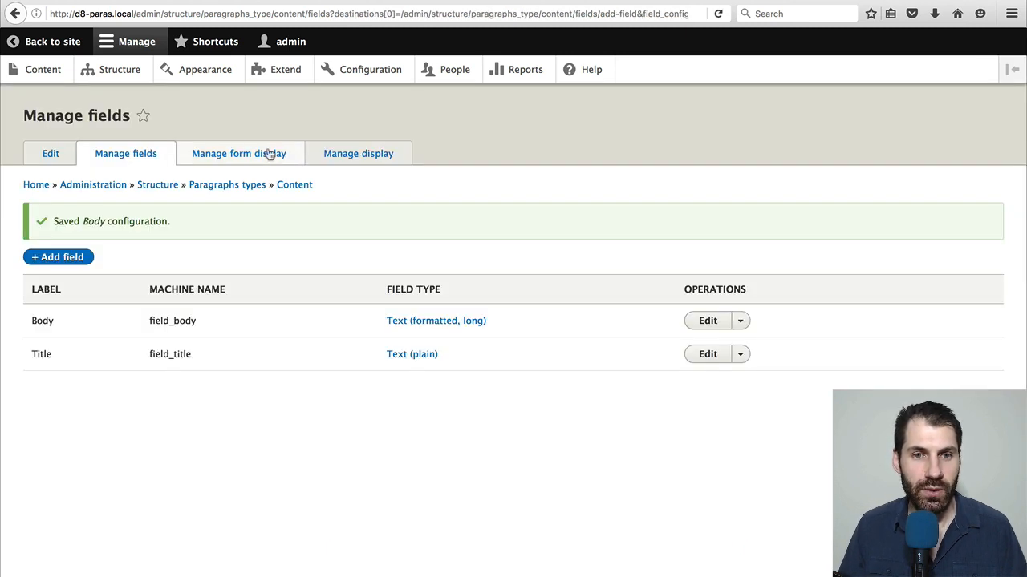
# Hide the labels of the Title and Body fields in the Content paragraph type's display settings and save
pyautogui.click(267, 155)
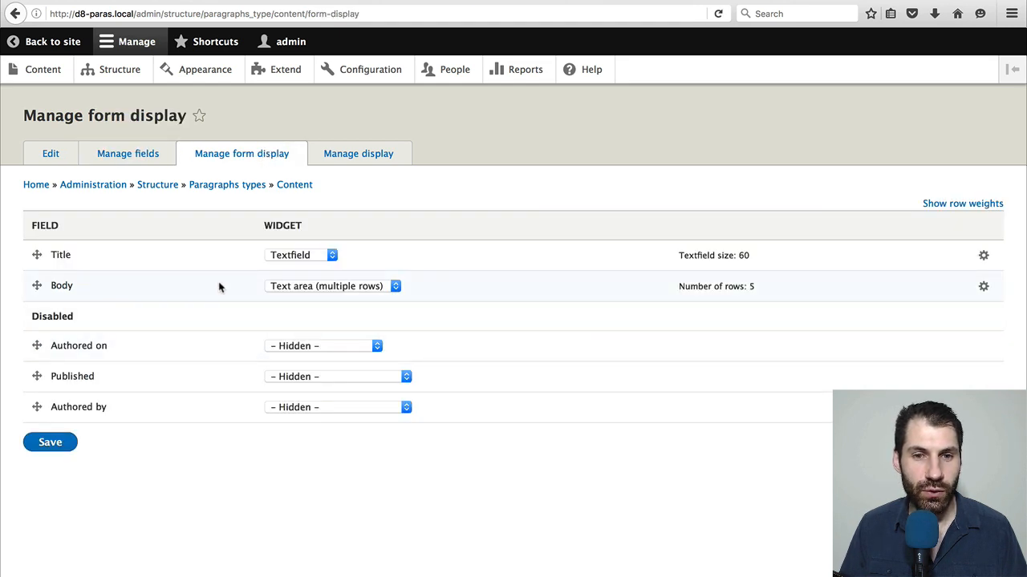
pyautogui.click(341, 156)
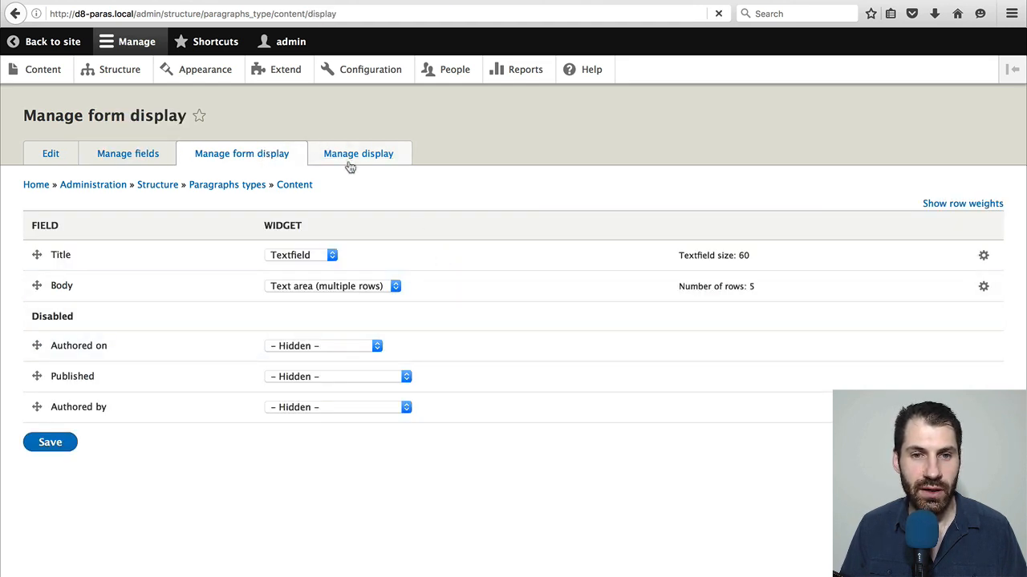
pyautogui.click(316, 255)
pyautogui.click(316, 290)
pyautogui.click(316, 285)
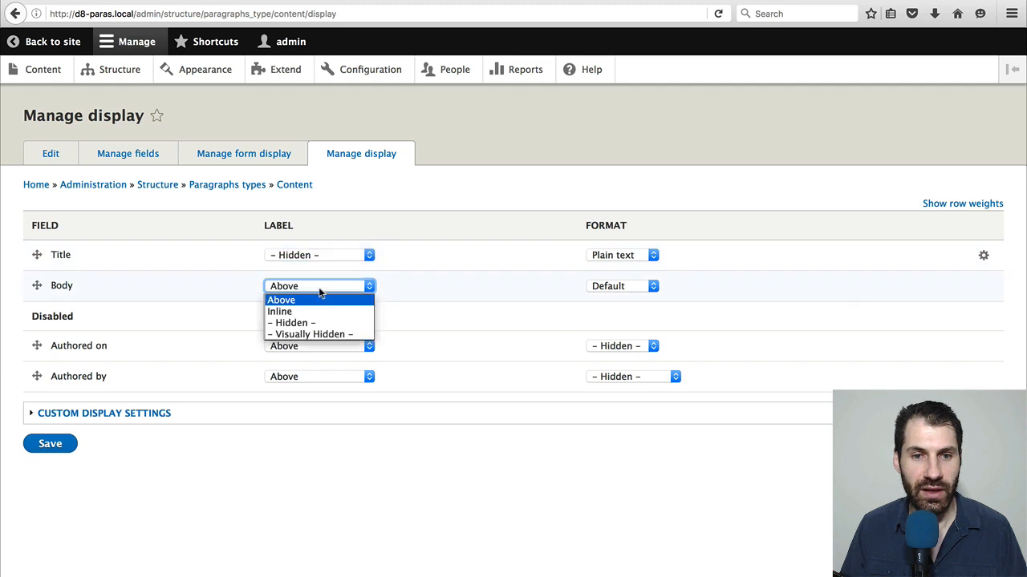
pyautogui.click(320, 321)
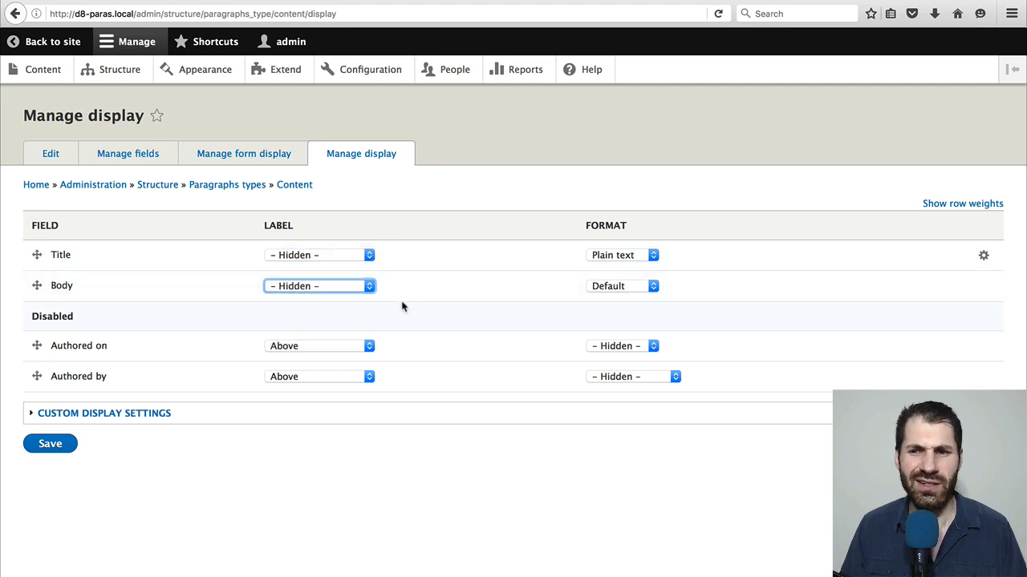
pyautogui.click(44, 446)
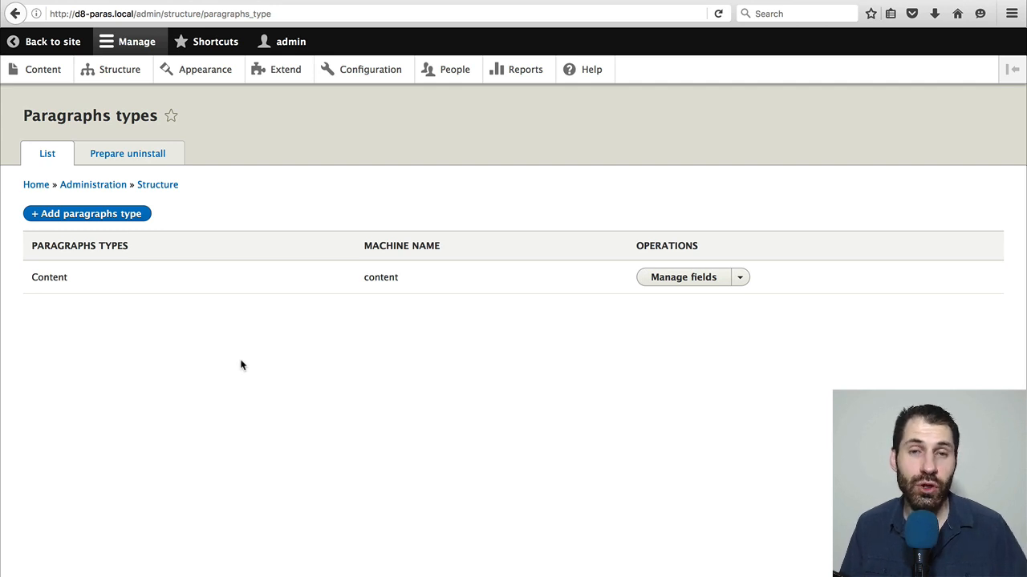
# Add a new field of type Paragraph labelled Paragraphs to the Basic page content type and continue to its field settings
pyautogui.click(118, 70)
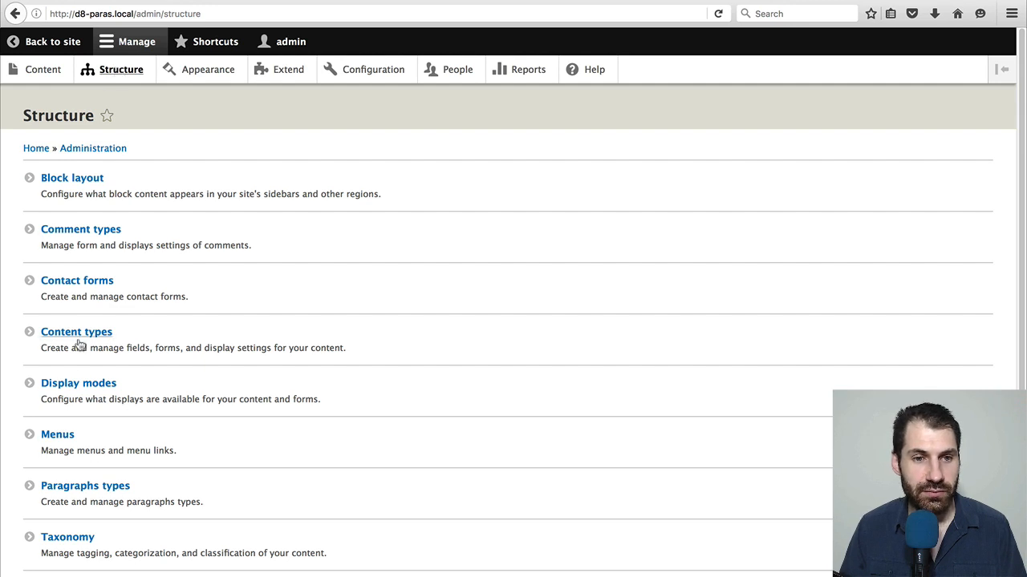
pyautogui.click(79, 341)
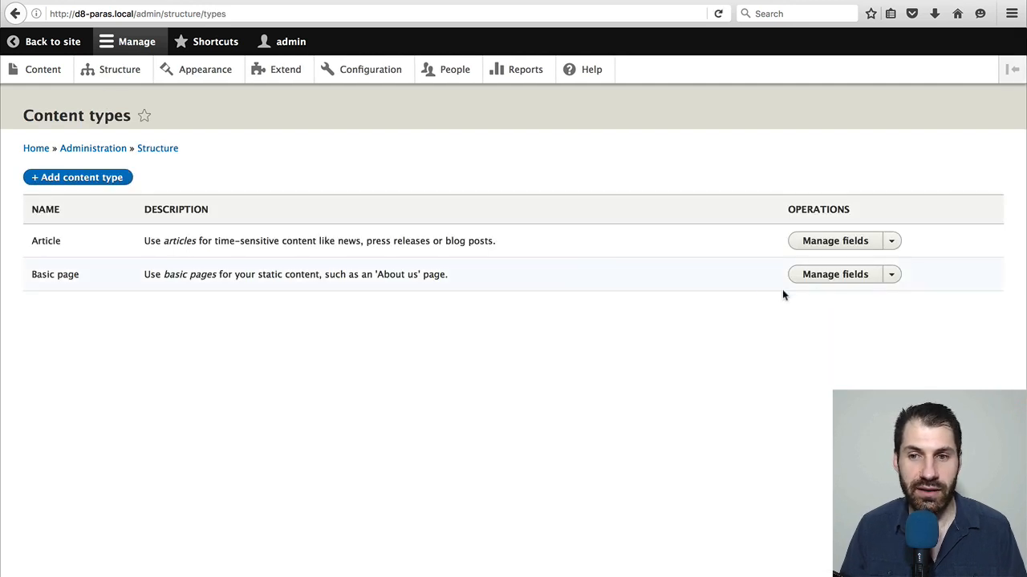
pyautogui.click(826, 280)
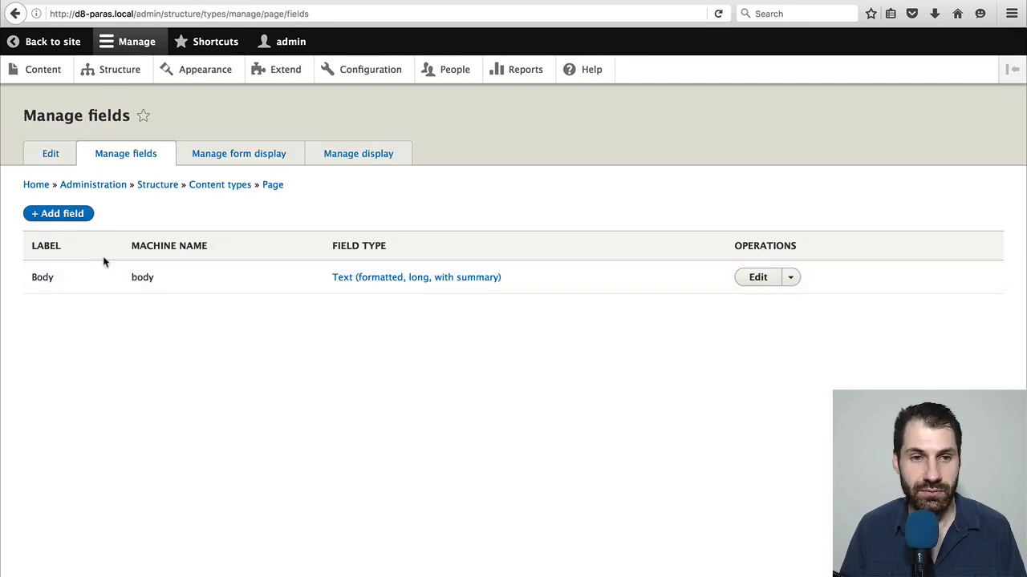
pyautogui.click(77, 215)
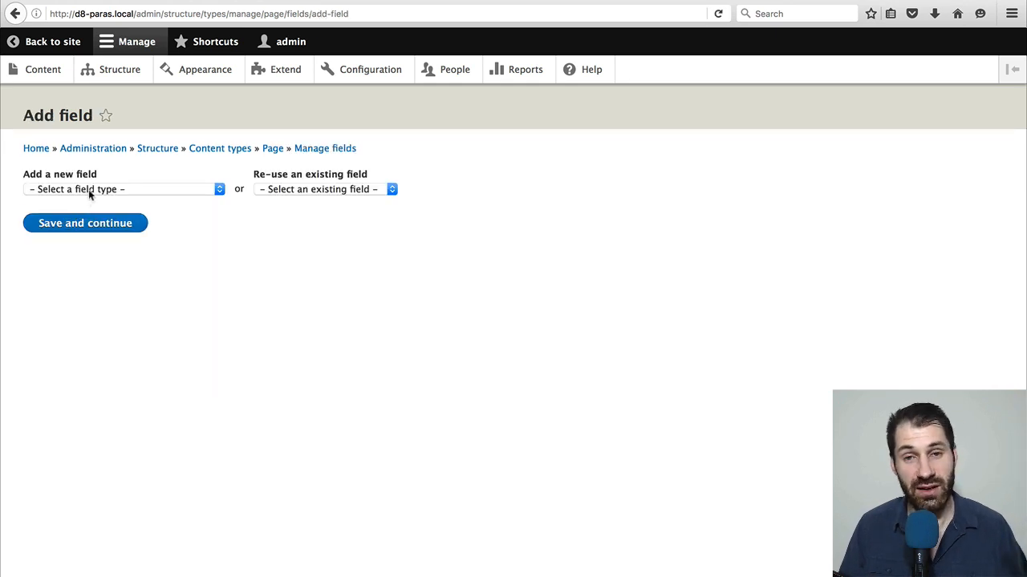
pyautogui.click(90, 192)
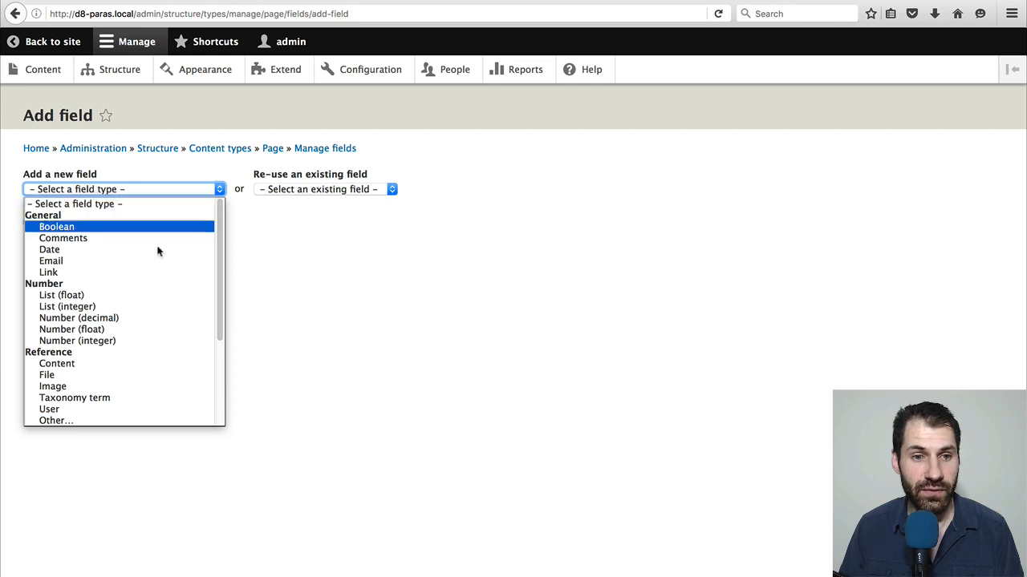
pyautogui.scroll(-5, 152, 257)
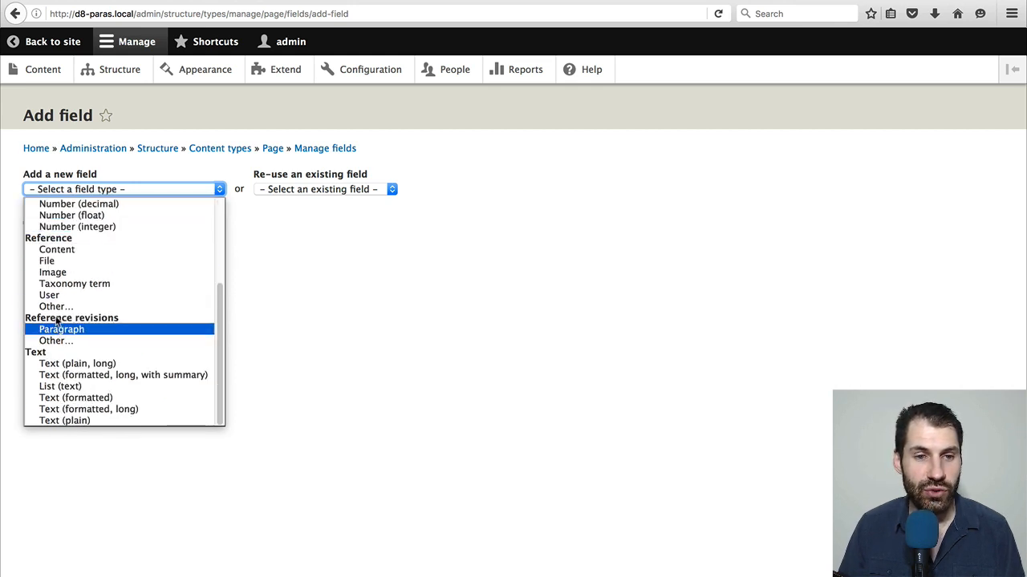
pyautogui.click(93, 332)
pyautogui.click(80, 234)
pyautogui.write('P')
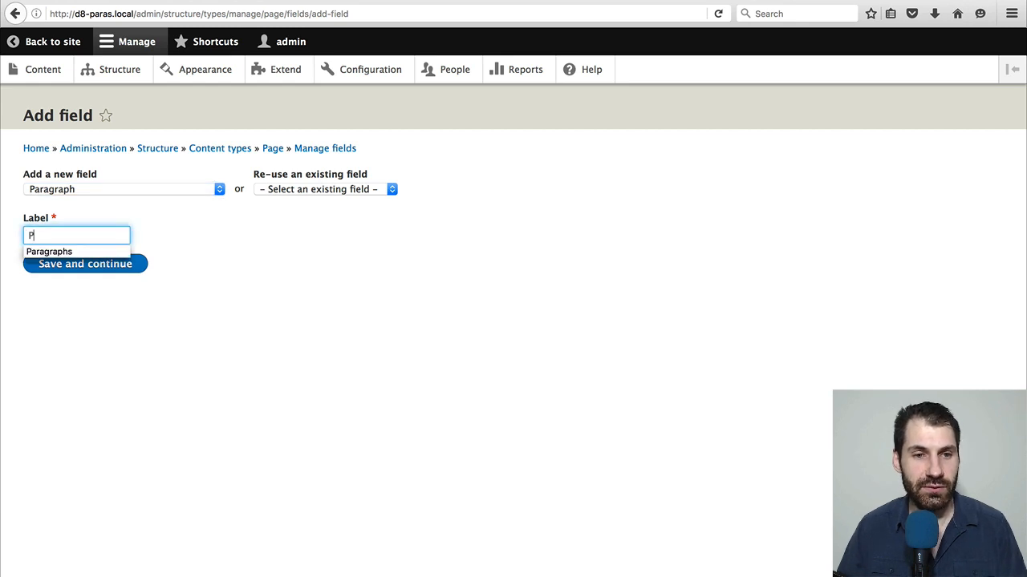
pyautogui.write('aragraphs')
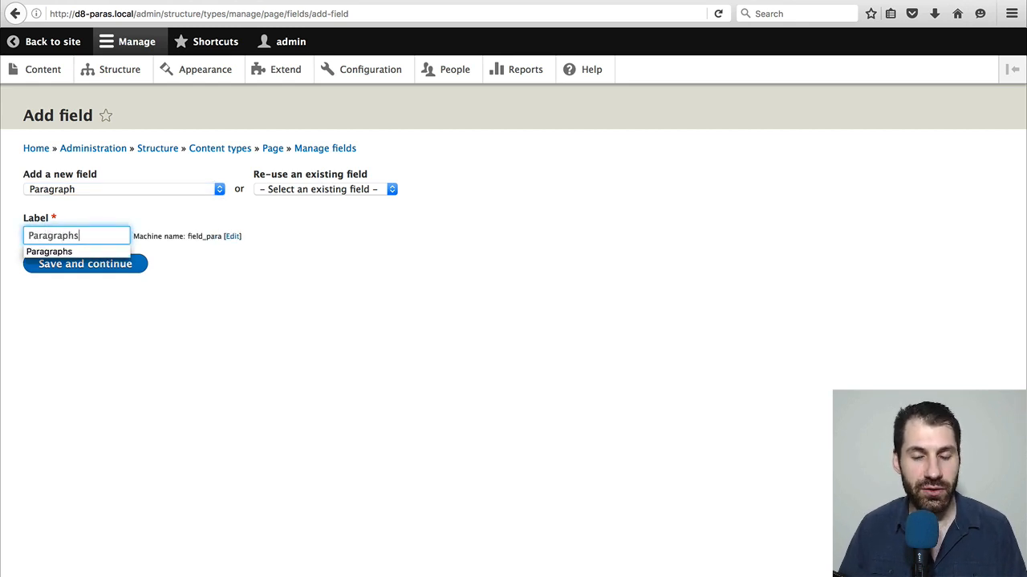
pyautogui.click(119, 304)
pyautogui.click(107, 265)
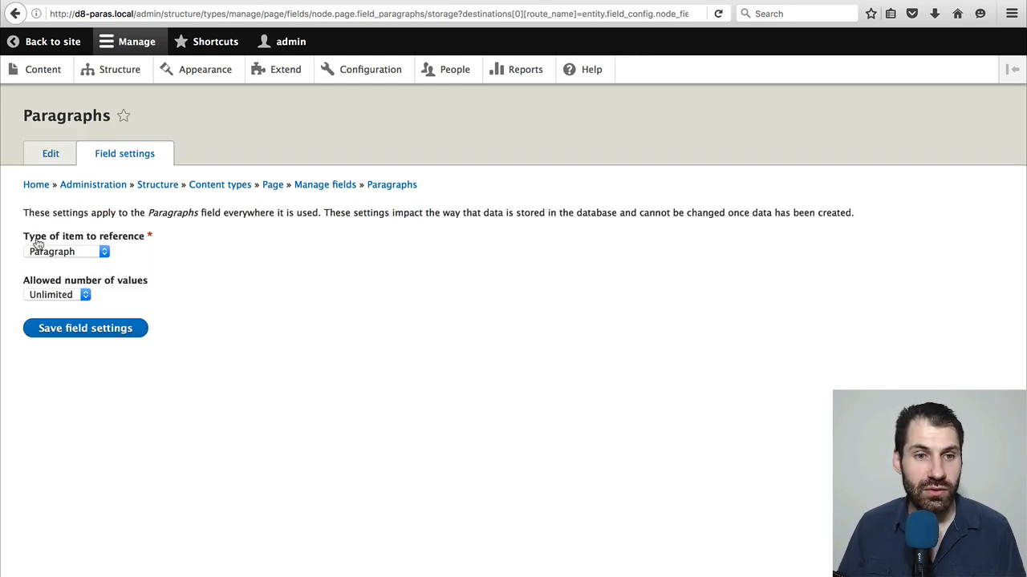
# Save the Paragraphs field with Paragraph as the referenced item type, Unlimited values and no restriction on paragraph types
pyautogui.click(86, 258)
pyautogui.click(90, 255)
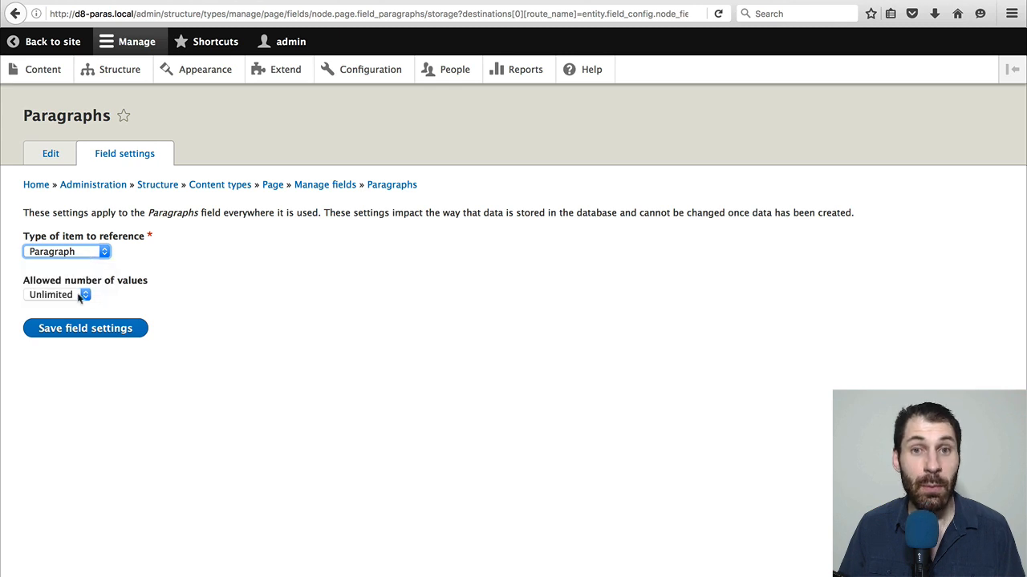
pyautogui.click(64, 293)
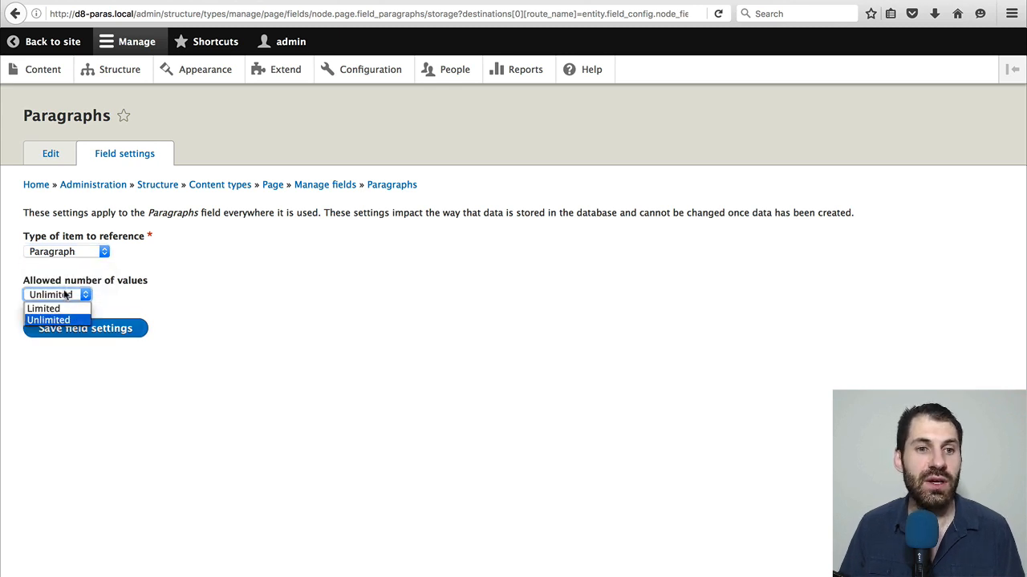
pyautogui.click(32, 321)
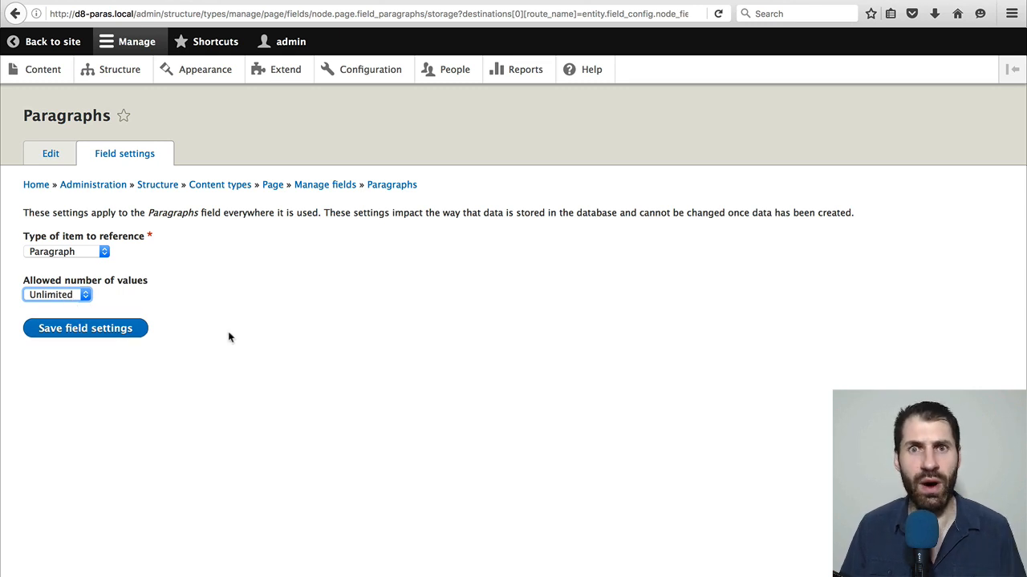
pyautogui.click(104, 334)
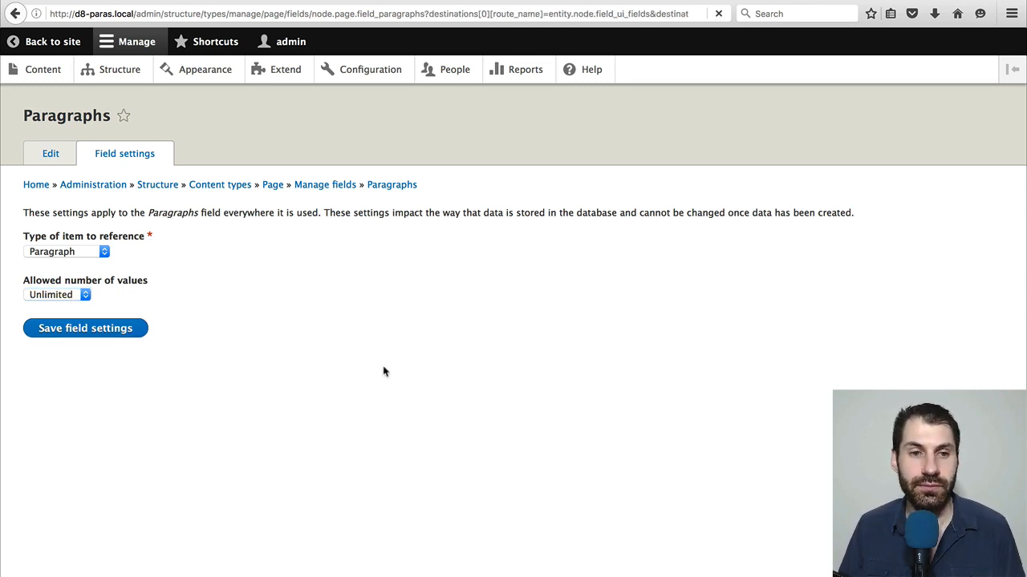
pyautogui.scroll(-5, 128, 352)
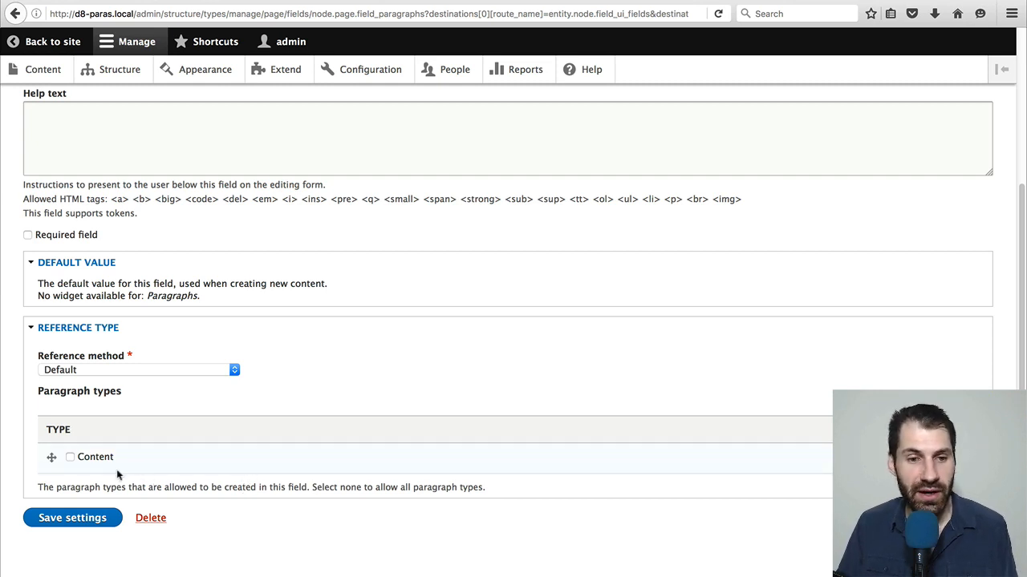
pyautogui.click(92, 520)
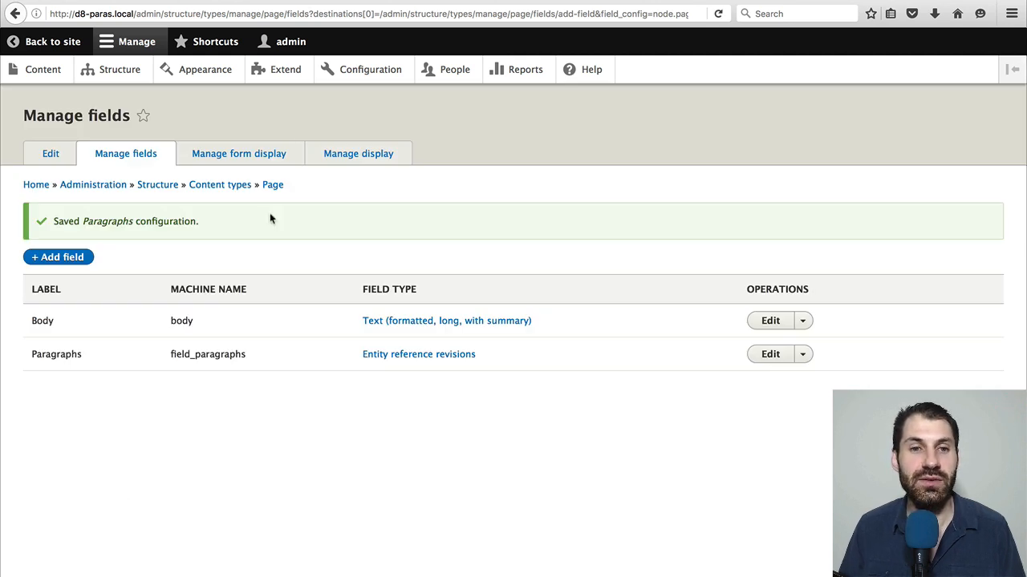
# Review the Paragraphs widget settings in Basic page's form display, keep the defaults and save the form display
pyautogui.click(281, 158)
pyautogui.scroll(-5, 294, 210)
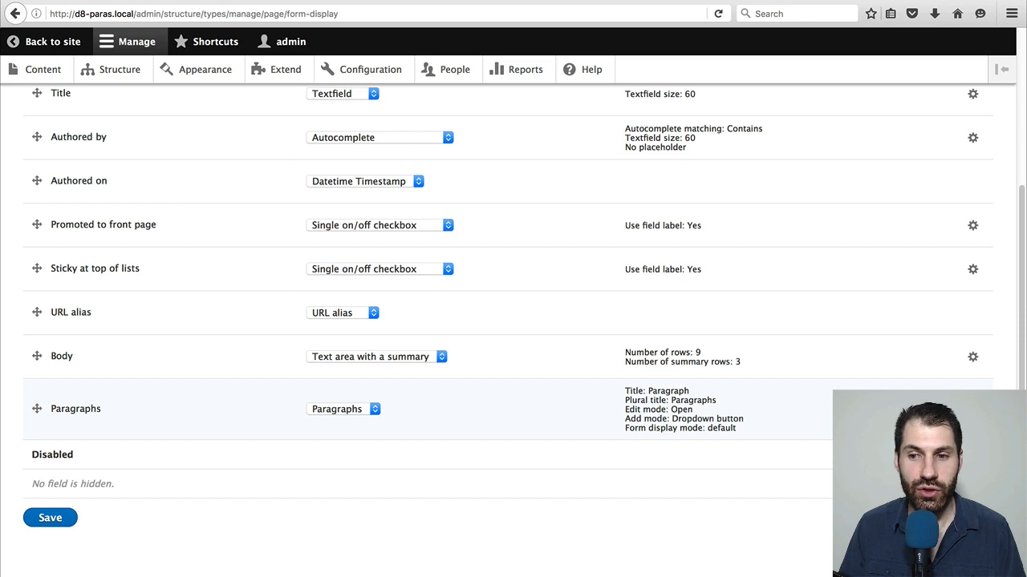
pyautogui.click(973, 409)
pyautogui.scroll(-4, 747, 433)
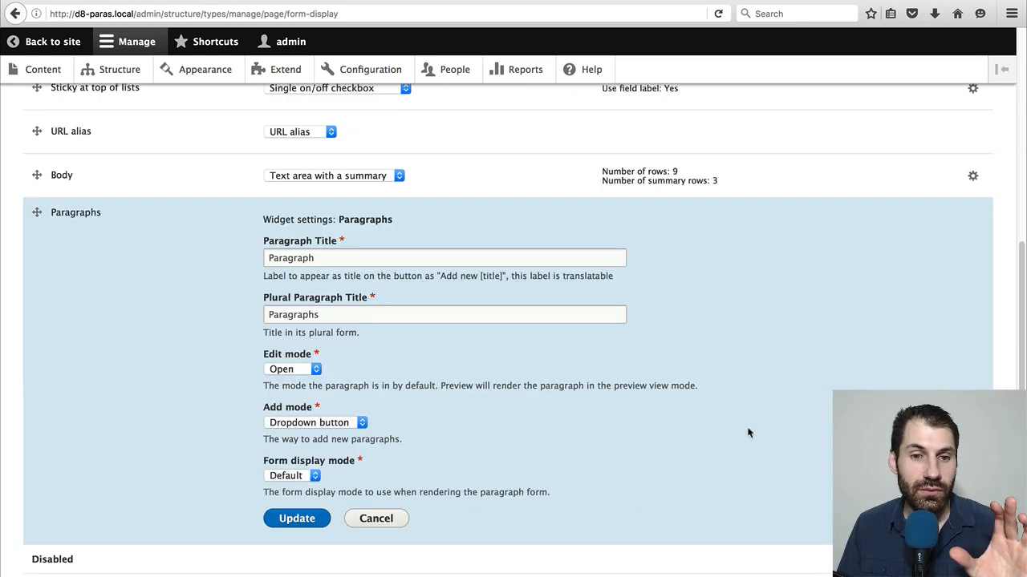
pyautogui.click(309, 520)
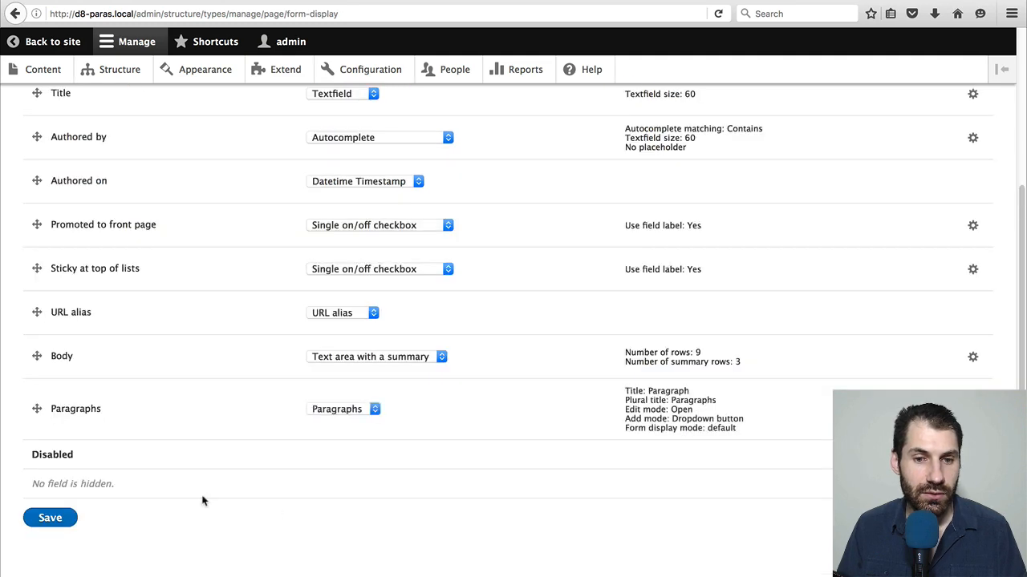
pyautogui.click(44, 522)
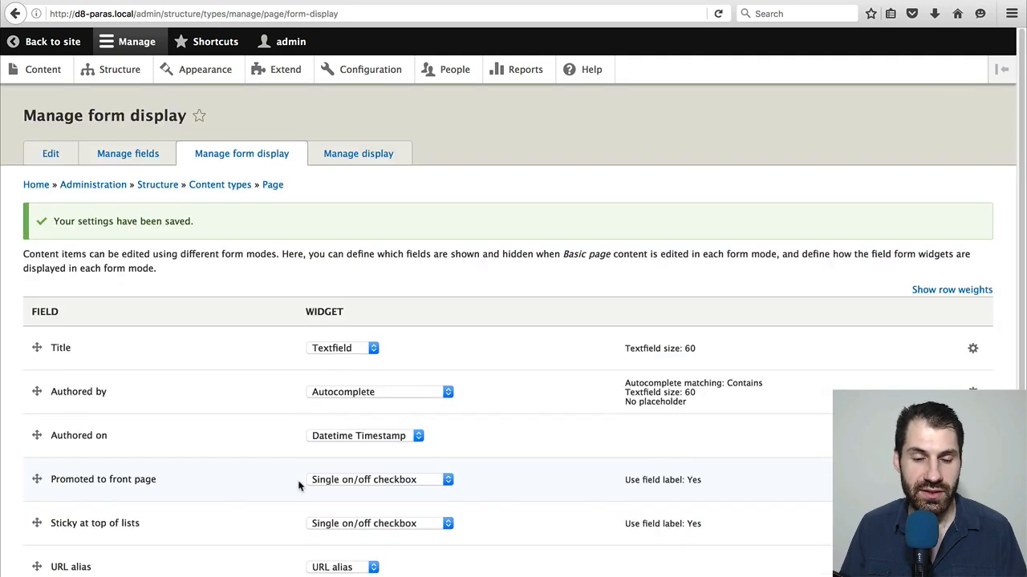
# Hide the Paragraphs field's label in Basic page's default display and save
pyautogui.click(367, 155)
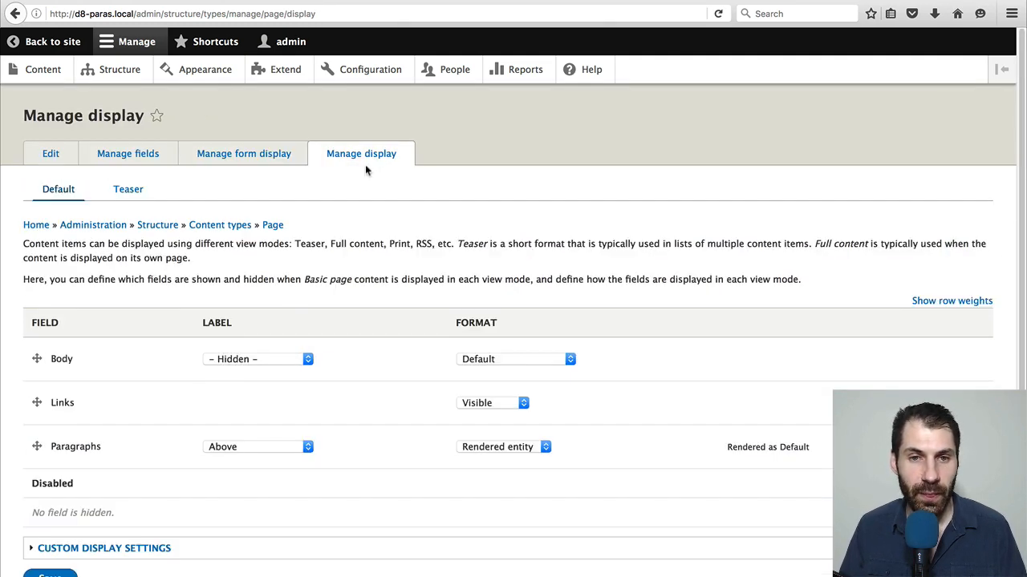
pyautogui.click(291, 452)
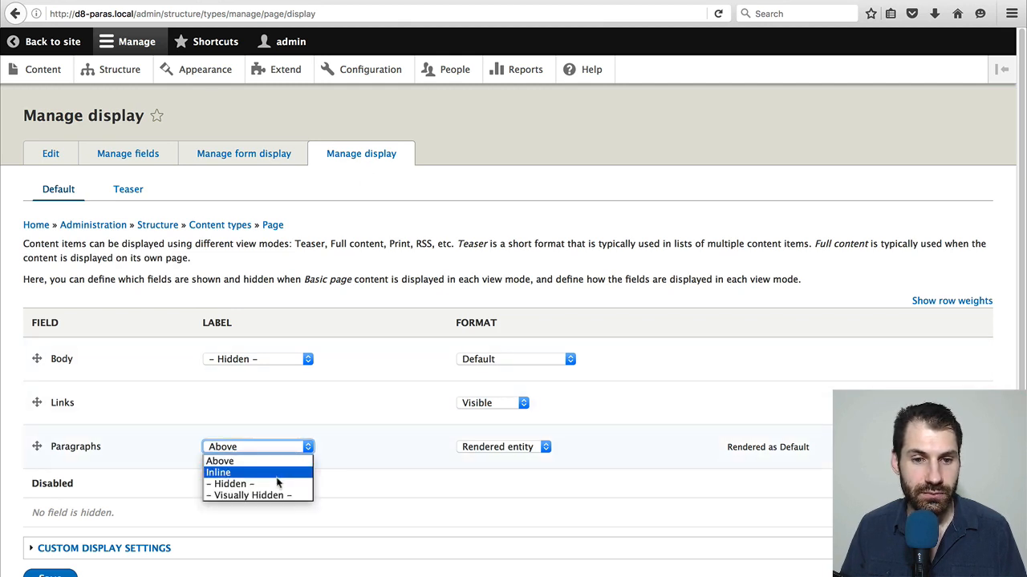
pyautogui.click(278, 484)
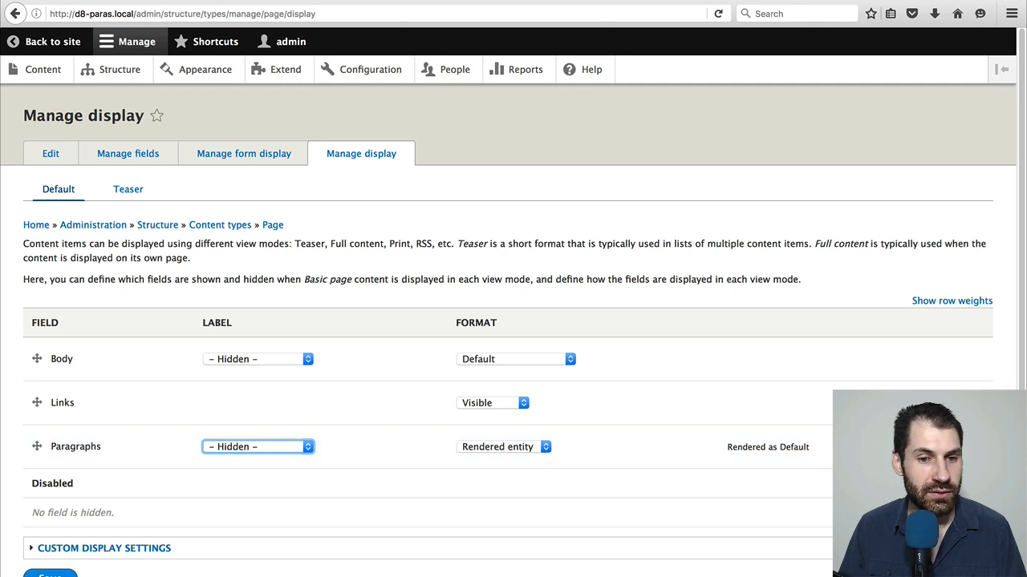
pyautogui.click(58, 575)
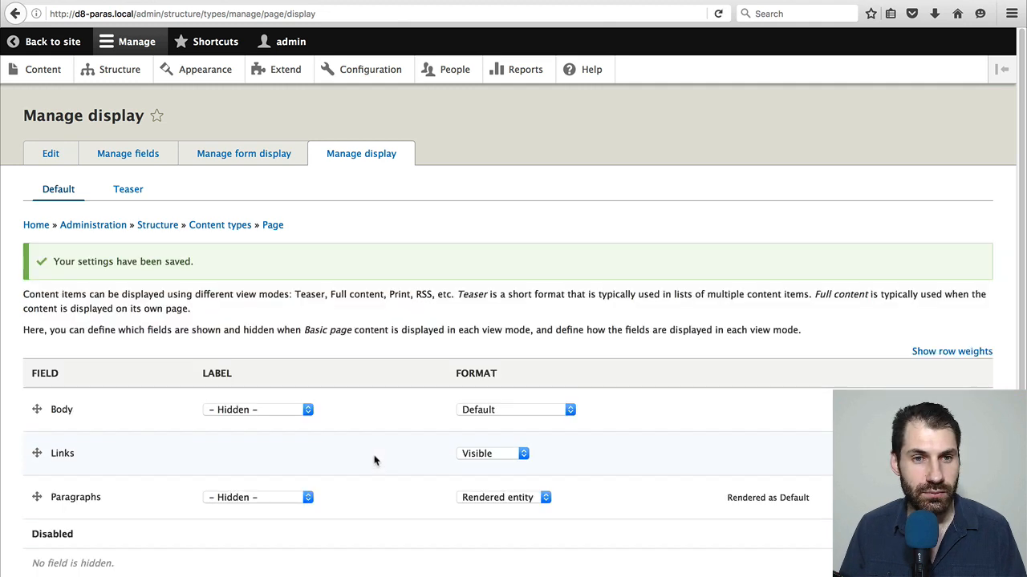
# Start a new Basic page content item and title it "Test page"
pyautogui.click(47, 70)
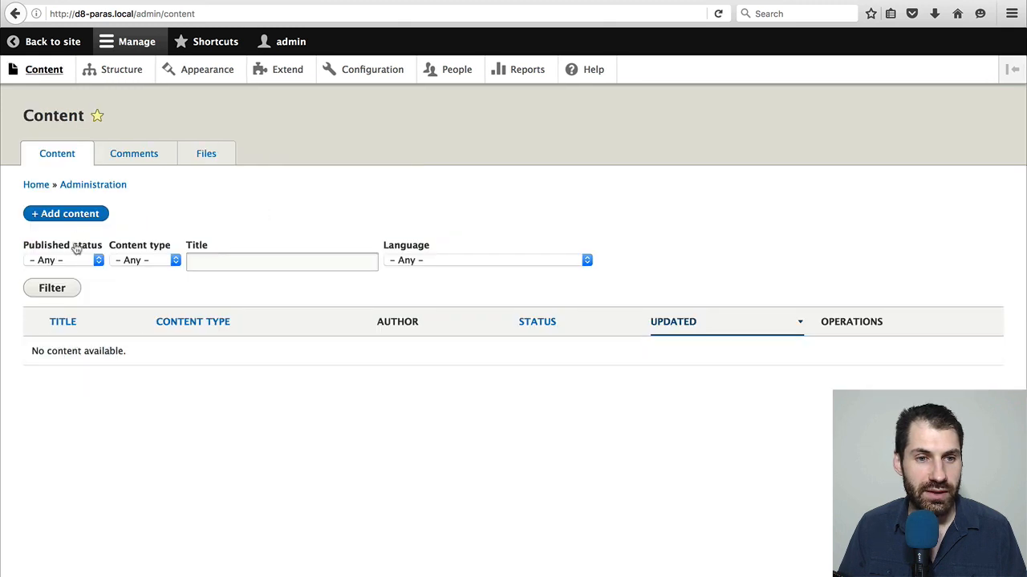
pyautogui.click(81, 214)
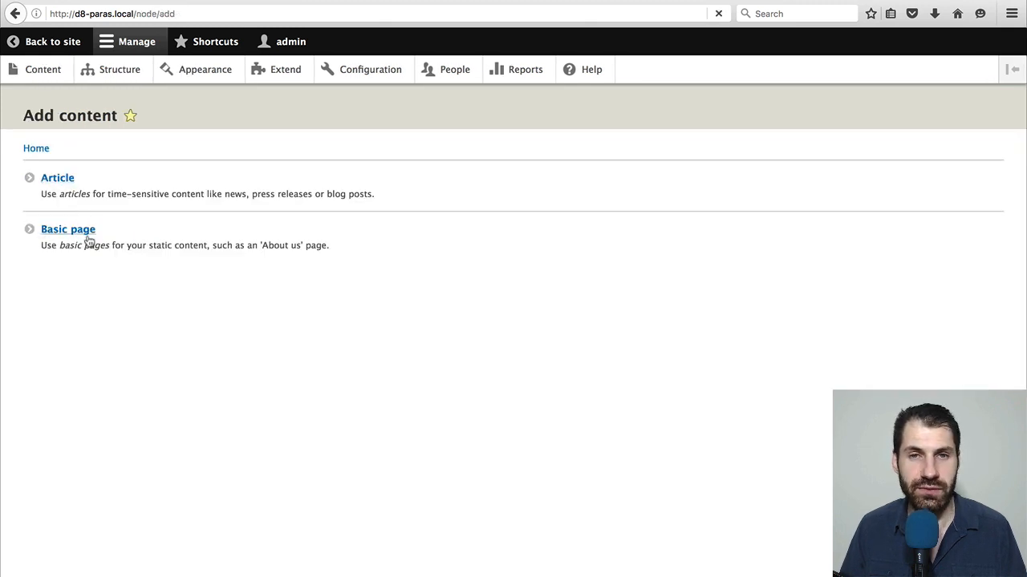
pyautogui.click(87, 235)
pyautogui.click(73, 191)
pyautogui.write('T')
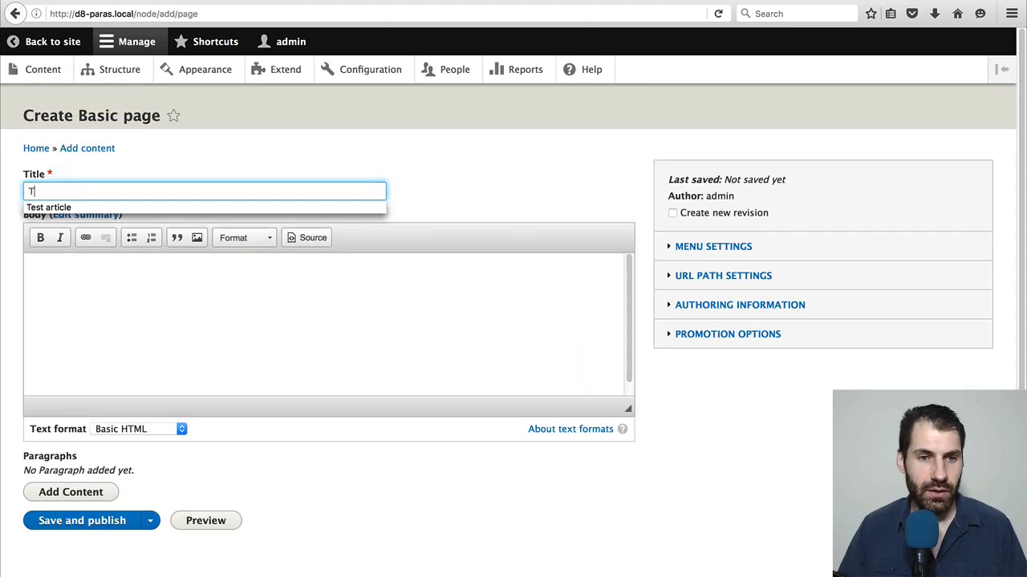
pyautogui.write('ist page')
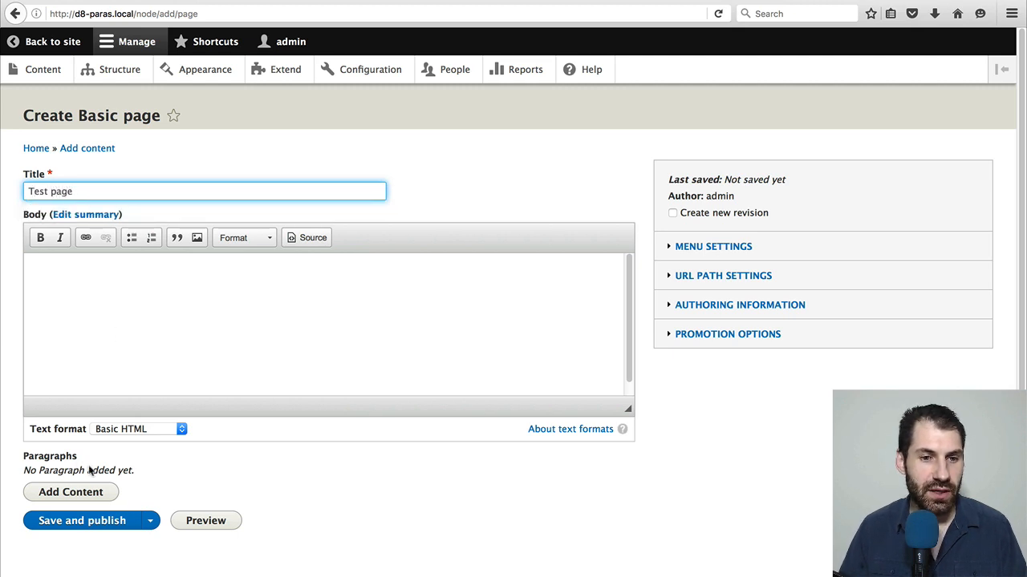
pyautogui.click(172, 471)
# Add a Content paragraph to the page with the title "Title 1" and the body "body 1"
pyautogui.scroll(-1, 79, 483)
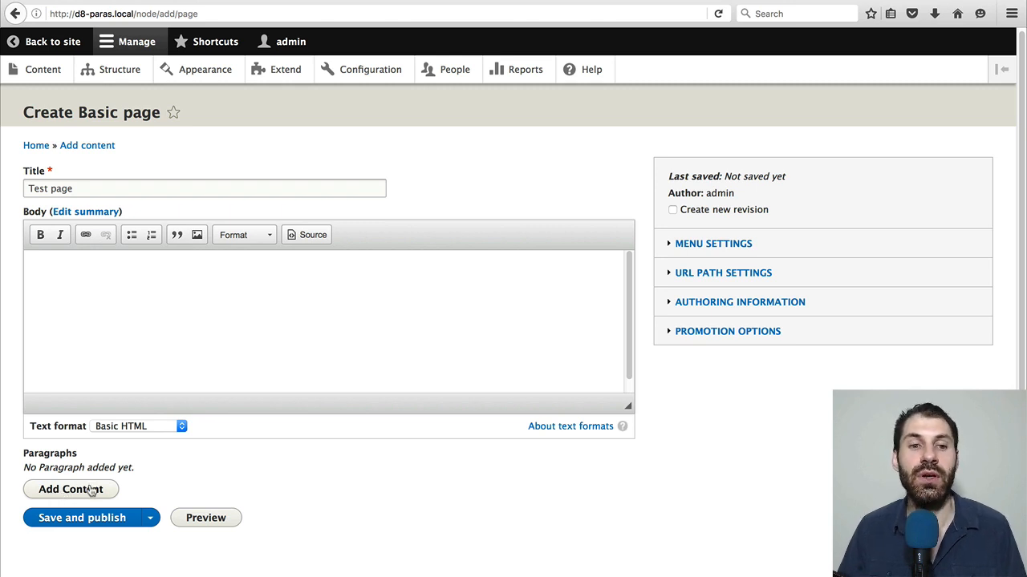
pyautogui.click(91, 490)
pyautogui.click(82, 433)
pyautogui.scroll(-2, 86, 438)
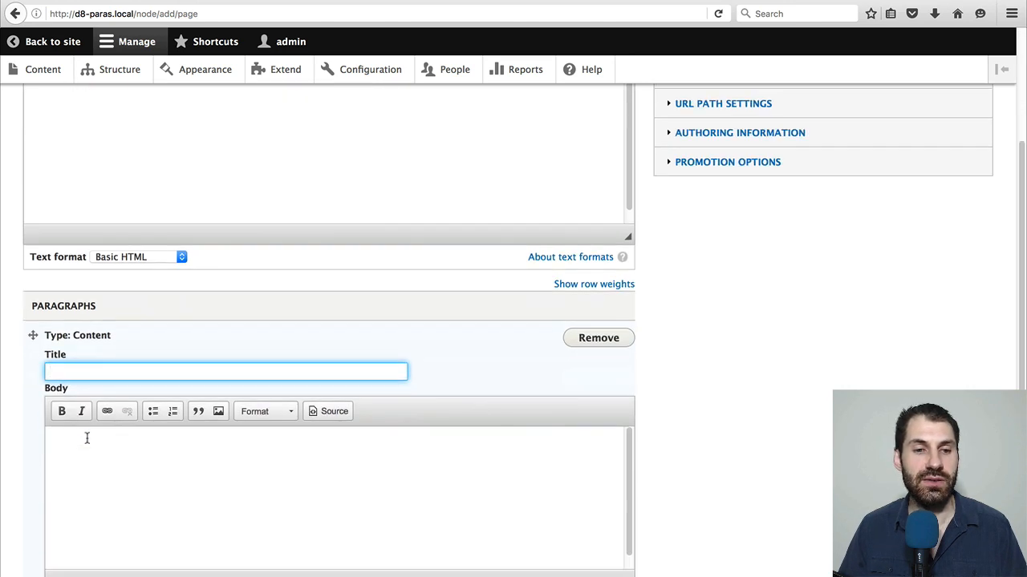
pyautogui.write('Title 1')
pyautogui.press('Tab')
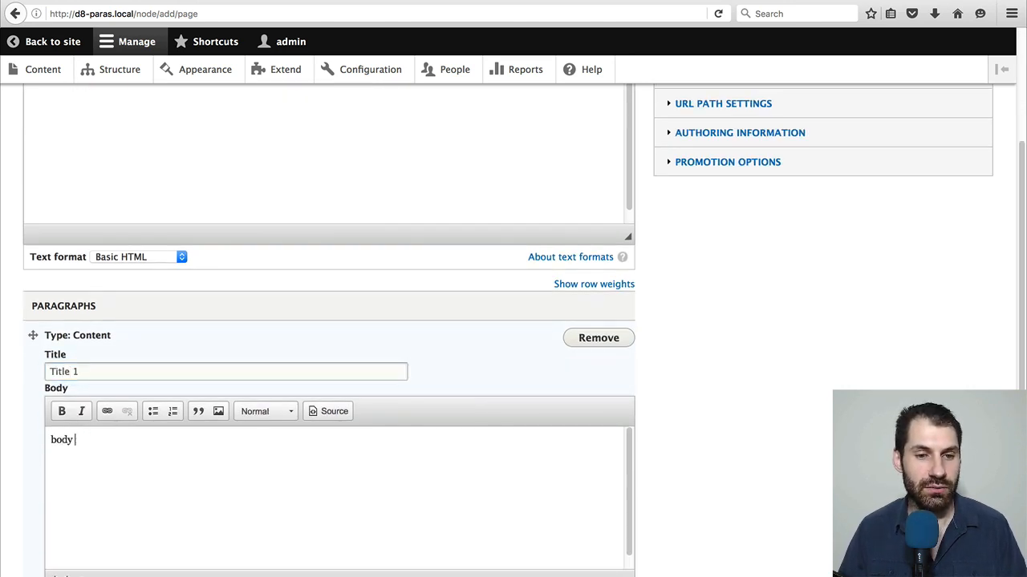
# Add a second Content paragraph with the title "title 2" and the body "body 2"
pyautogui.scroll(-3, 87, 436)
pyautogui.click(72, 483)
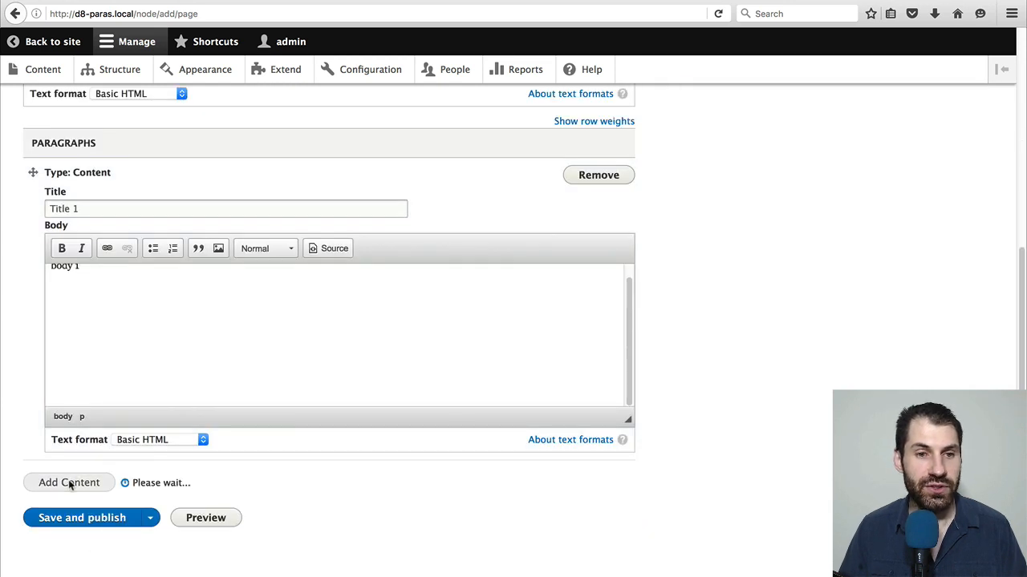
pyautogui.click(88, 511)
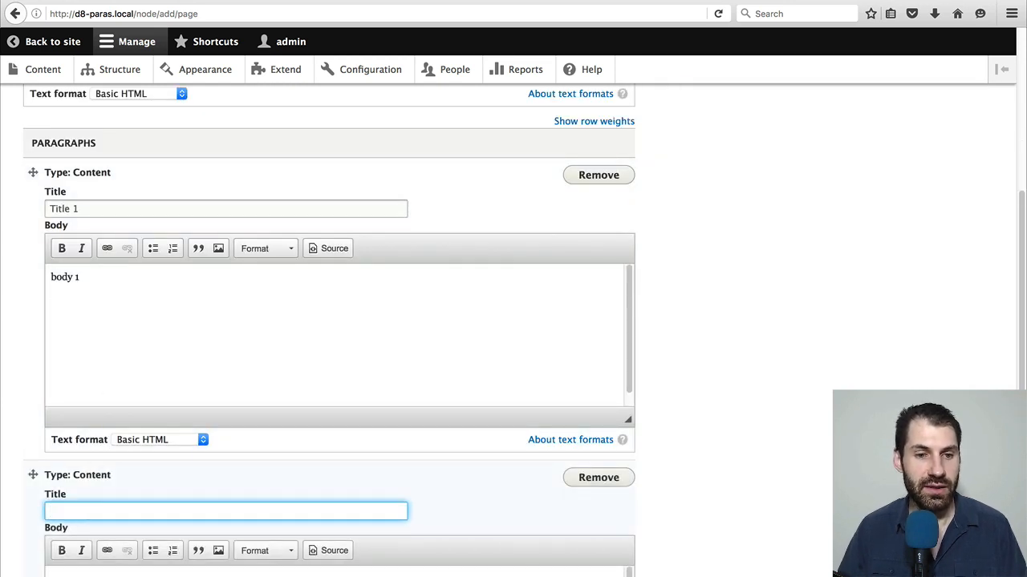
pyautogui.write('title 2')
pyautogui.scroll(-5, 145, 362)
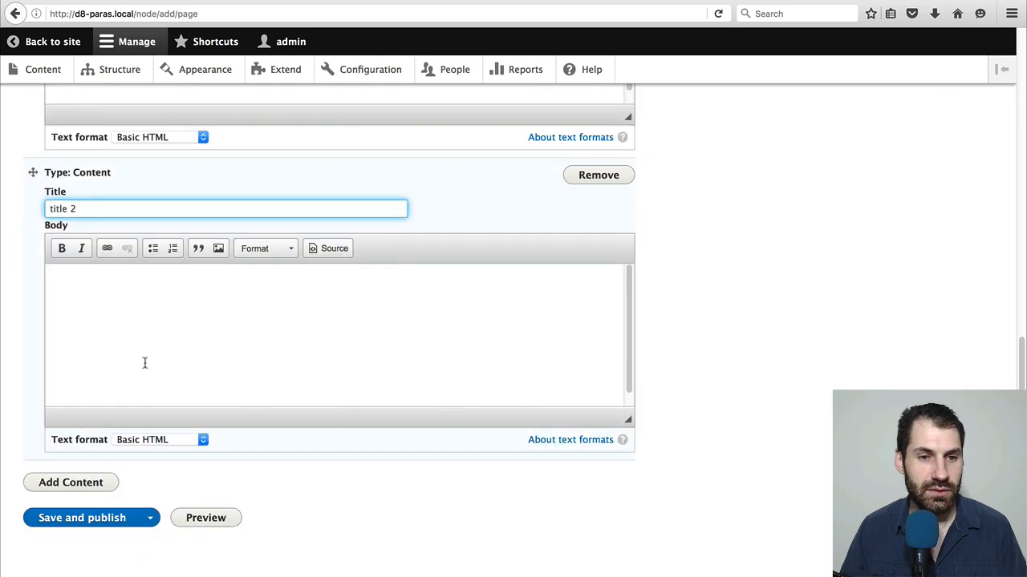
pyautogui.click(142, 336)
pyautogui.write('body 2')
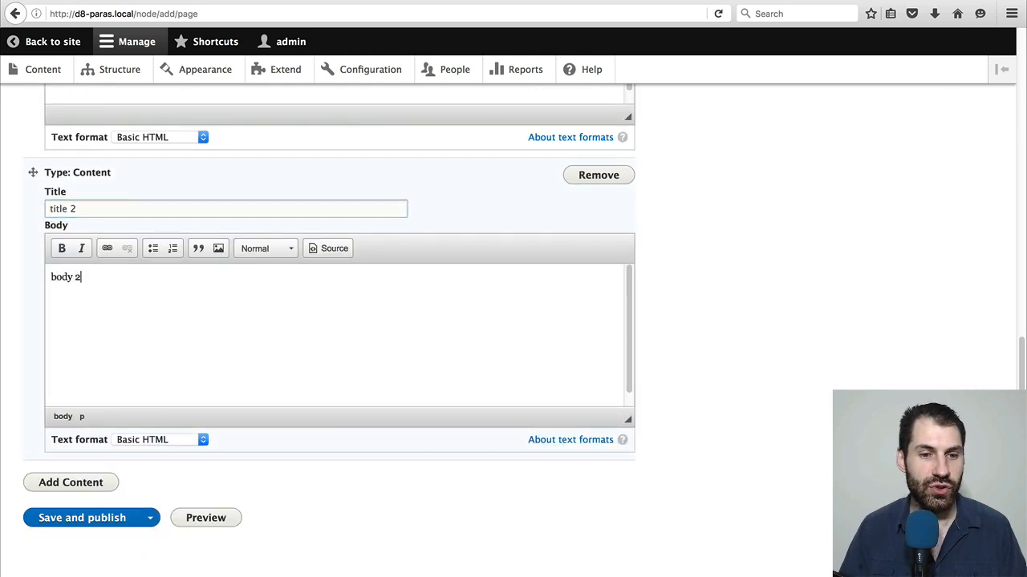
# Save and publish the page, and check how its two paragraphs are rendered
pyautogui.click(112, 520)
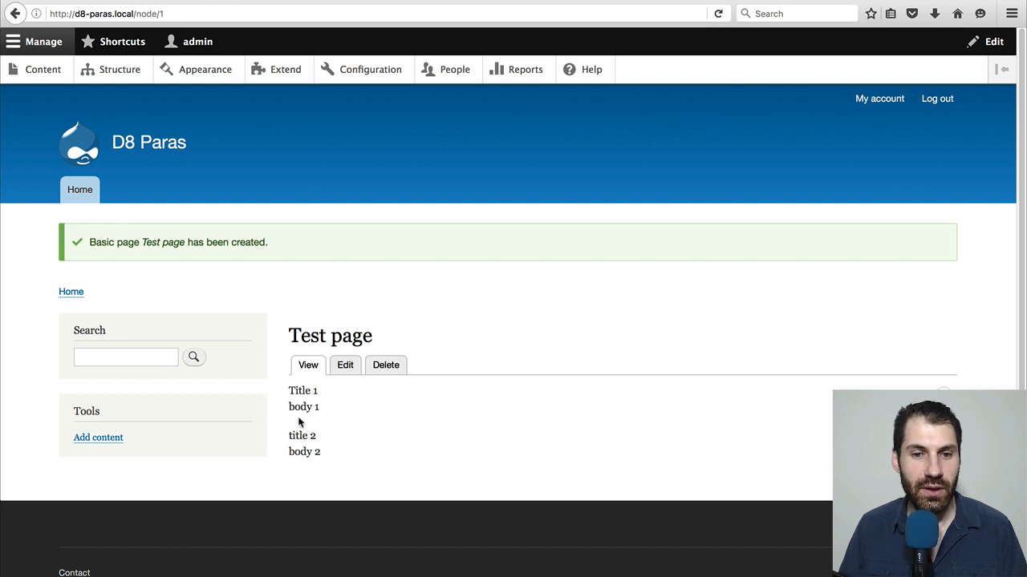
pyautogui.moveTo(290, 390); pyautogui.dragTo(321, 454)
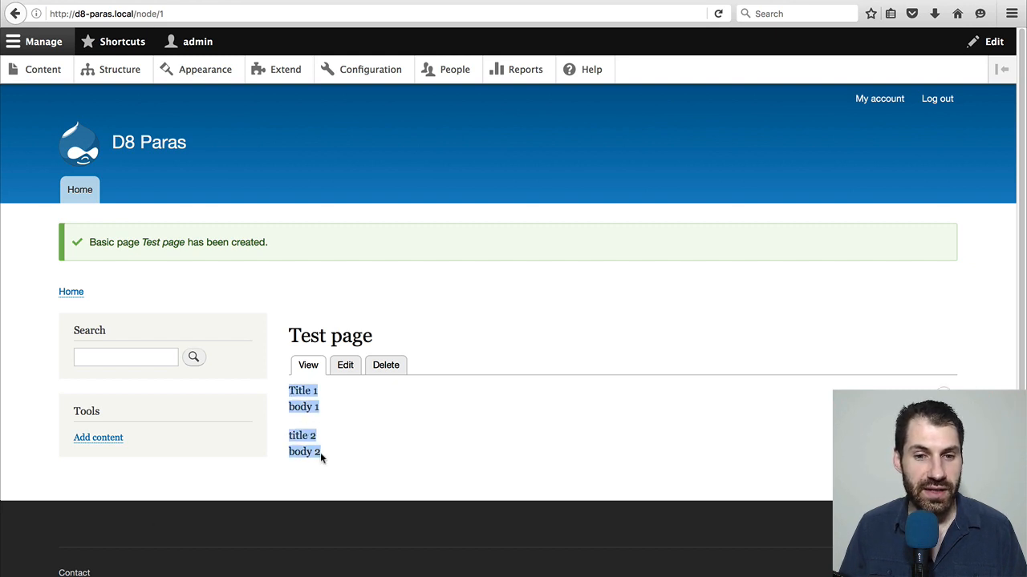
pyautogui.click(334, 412)
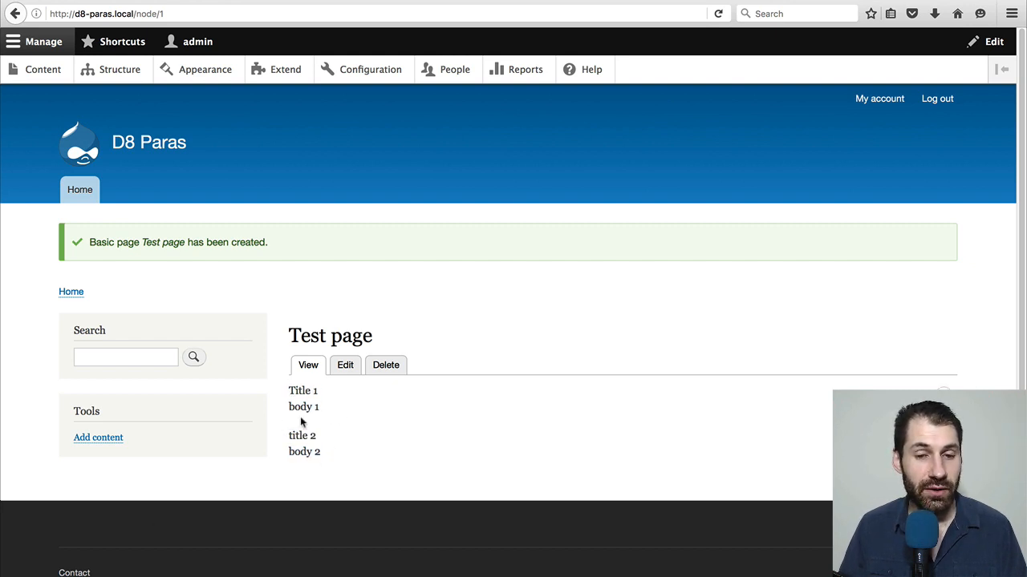
# Edit Test page to move the "title 2" paragraph above "Title 1", and save it as published
pyautogui.click(352, 371)
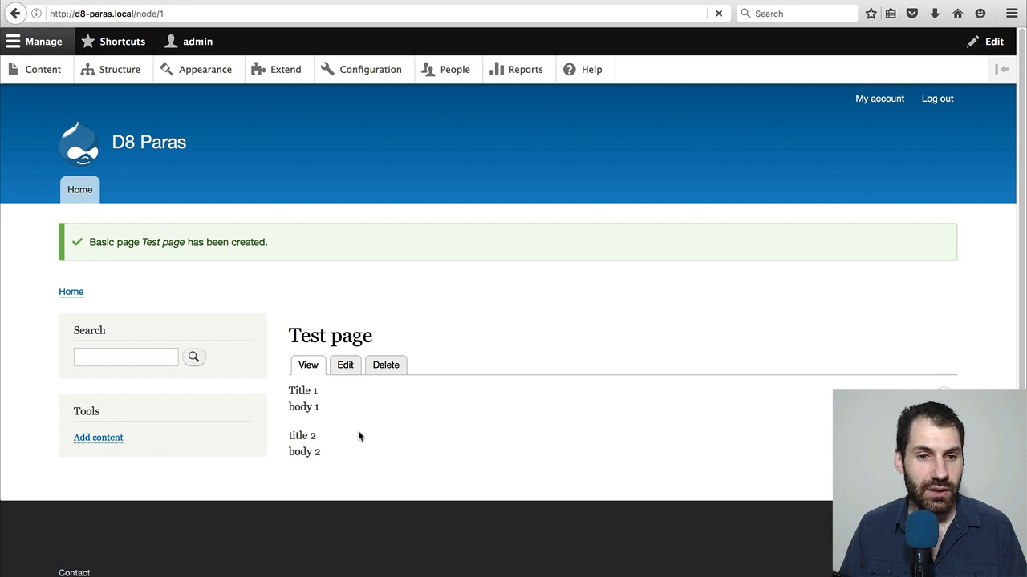
pyautogui.scroll(-5, 281, 471)
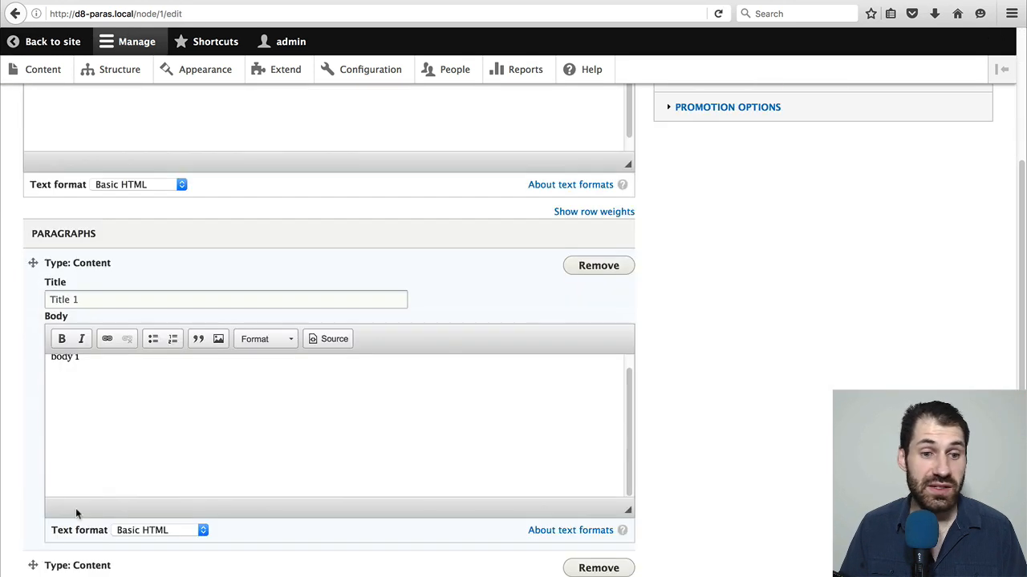
pyautogui.moveTo(29, 547); pyautogui.dragTo(24, 266)
pyautogui.scroll(-7, 70, 345)
pyautogui.click(91, 521)
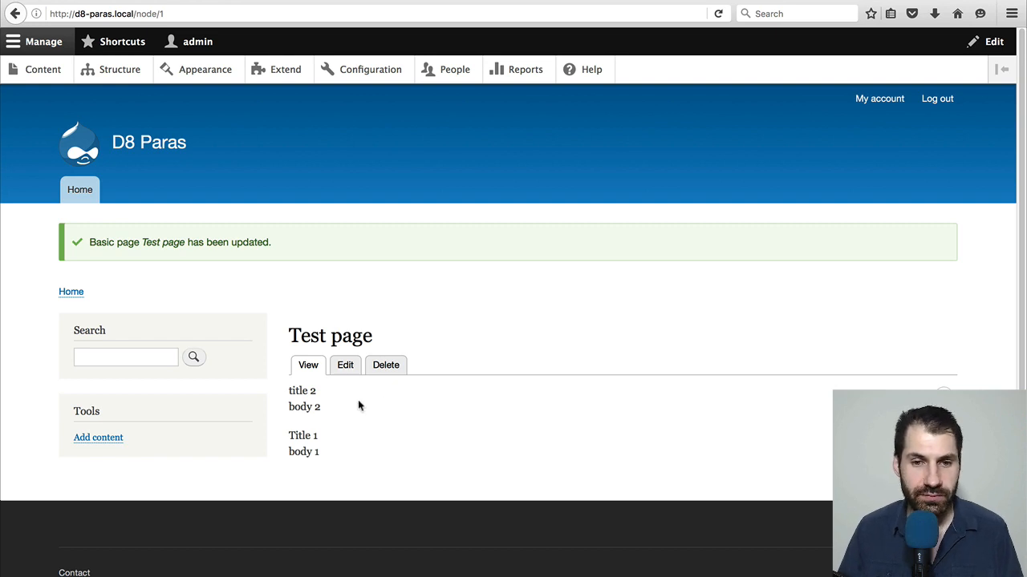
# Reopen Test page for editing and examine how much room the open paragraph forms take up
pyautogui.click(344, 367)
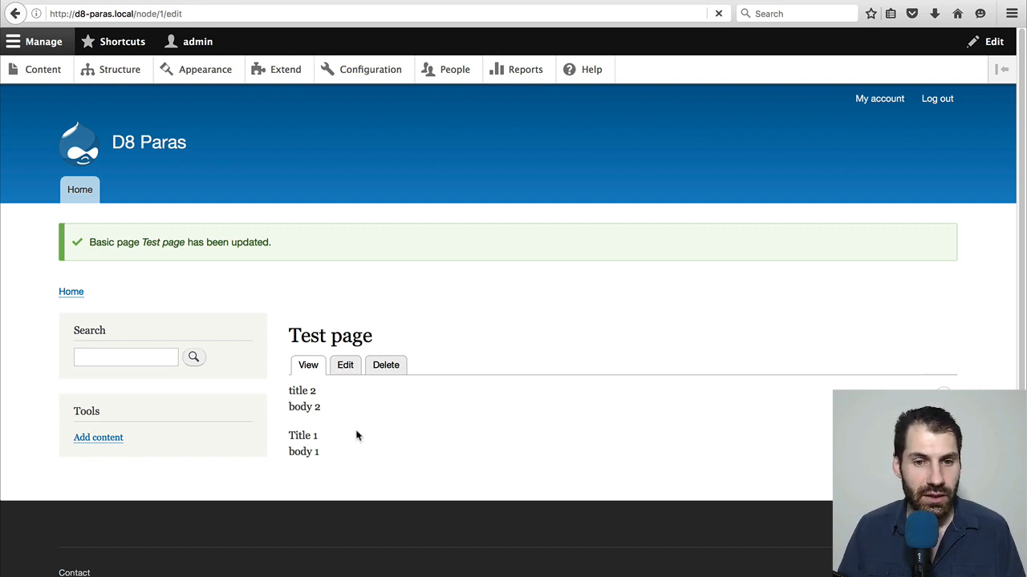
pyautogui.scroll(-5, 659, 417)
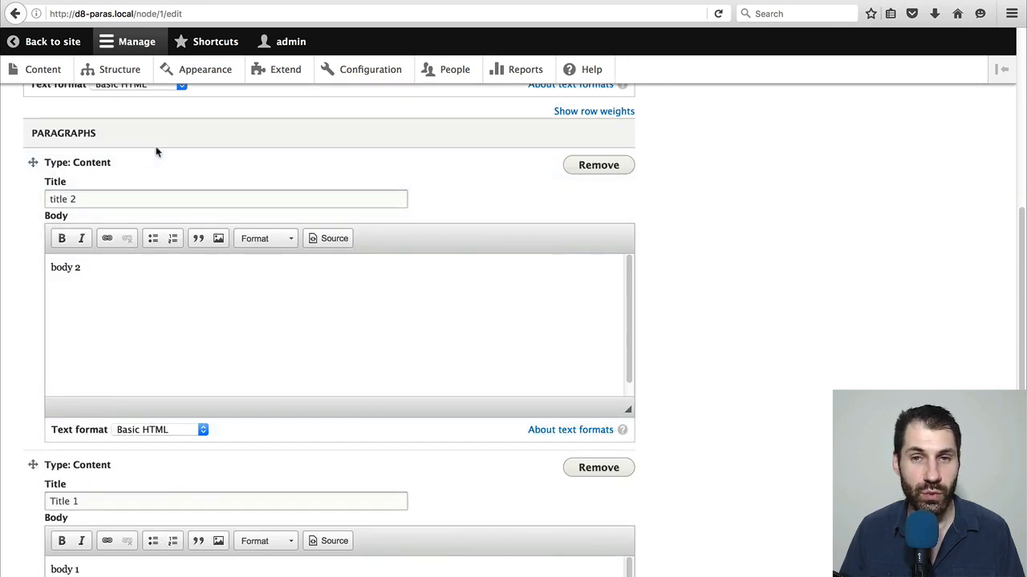
pyautogui.scroll(-6, 596, 382)
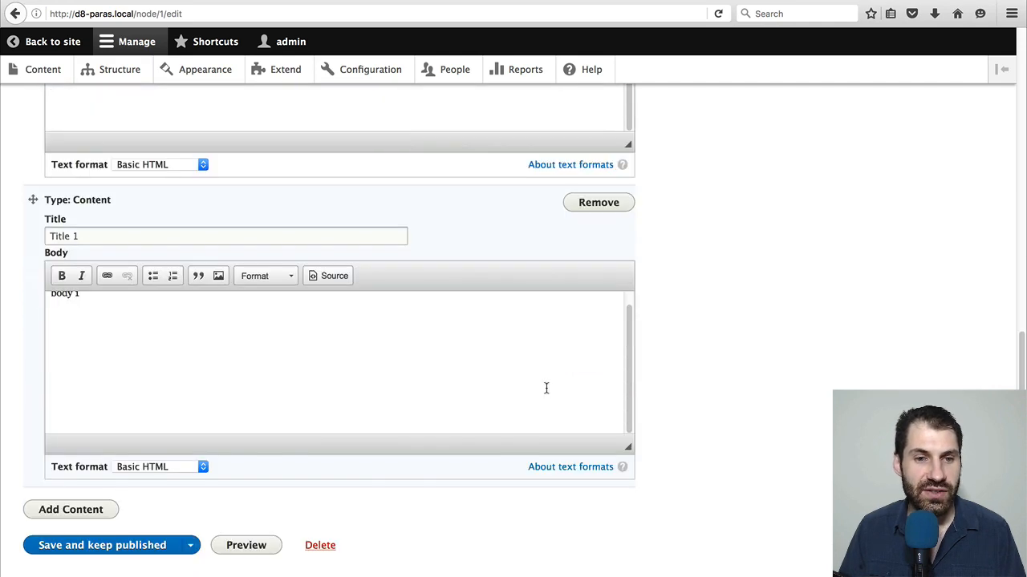
pyautogui.scroll(10, 346, 383)
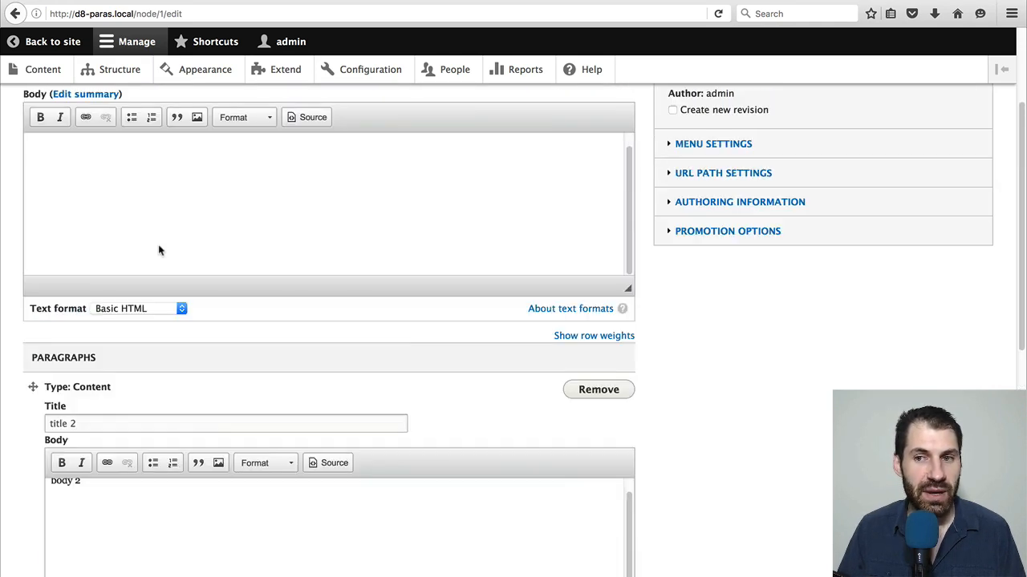
pyautogui.scroll(-7, 255, 264)
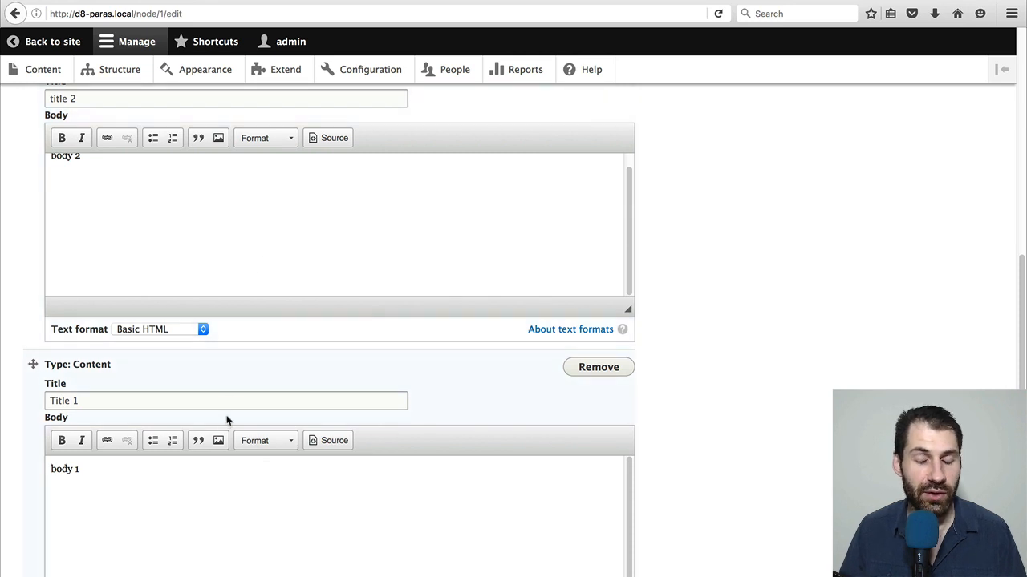
pyautogui.scroll(-3, 257, 474)
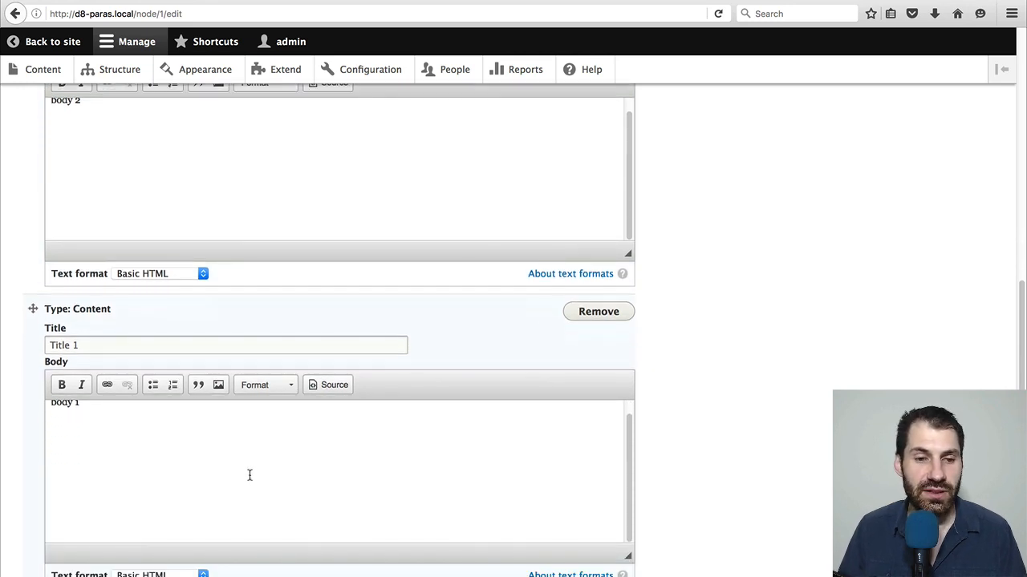
pyautogui.scroll(1, 249, 475)
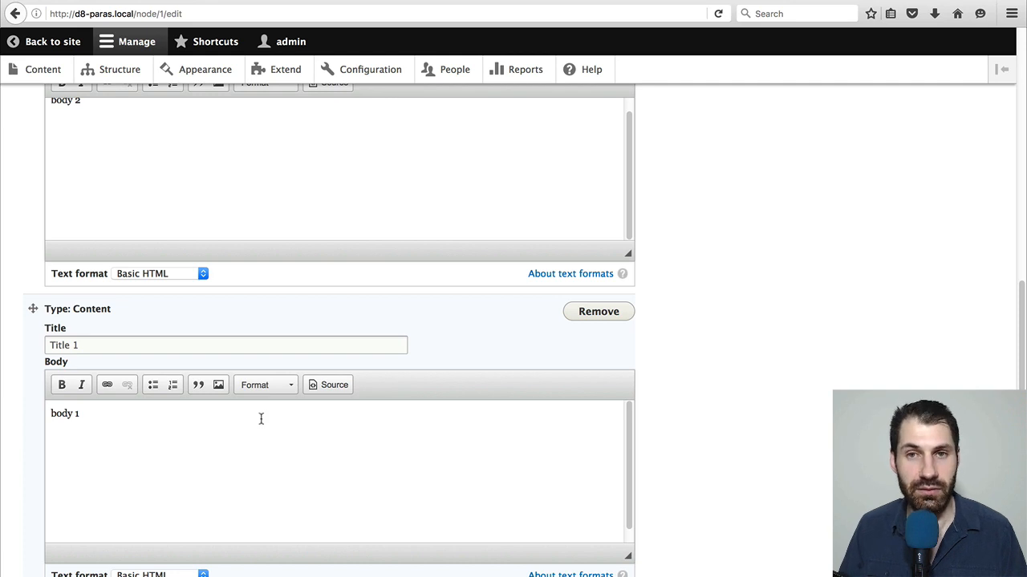
pyautogui.scroll(1, 244, 439)
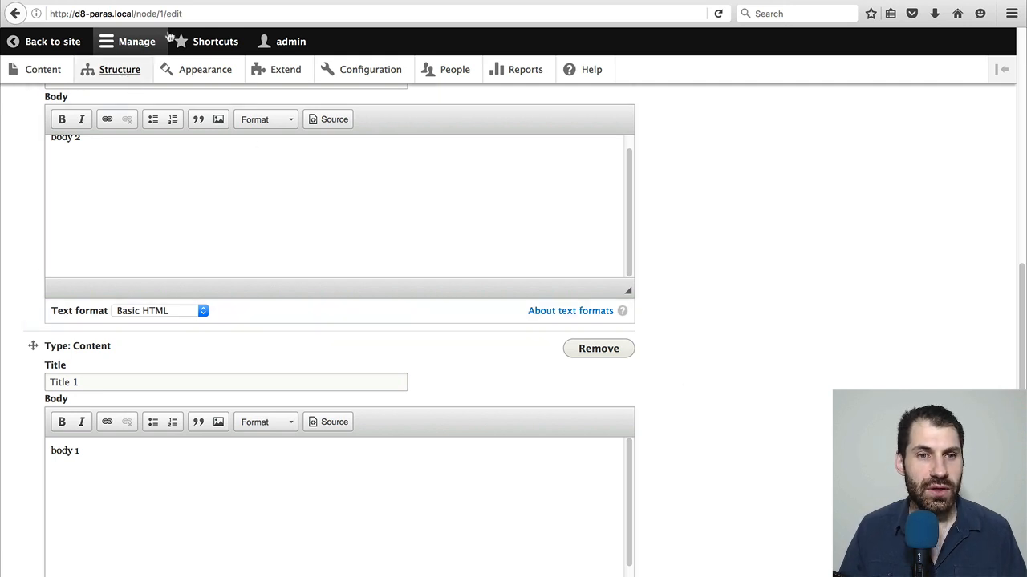
# Open the Paragraphs widget settings in Basic page's form display and check the available Edit mode options
pyautogui.click(233, 1)
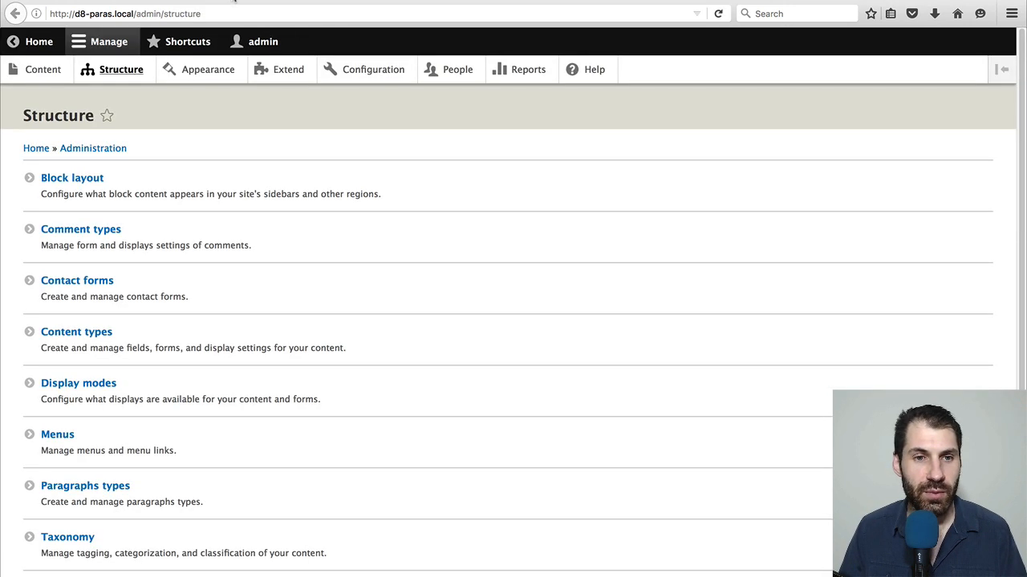
pyautogui.click(95, 348)
pyautogui.click(827, 279)
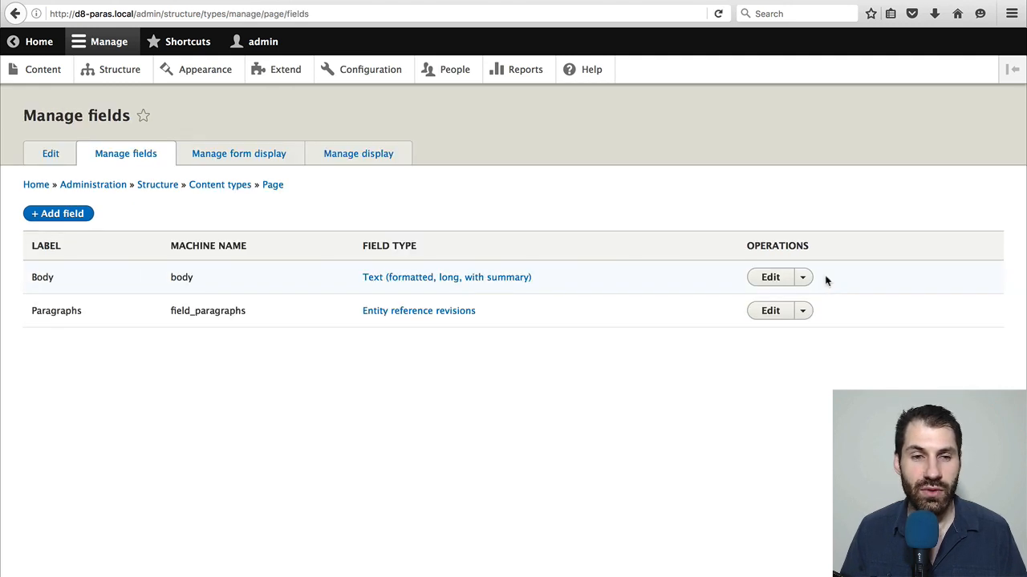
pyautogui.click(237, 161)
pyautogui.scroll(-5, 752, 464)
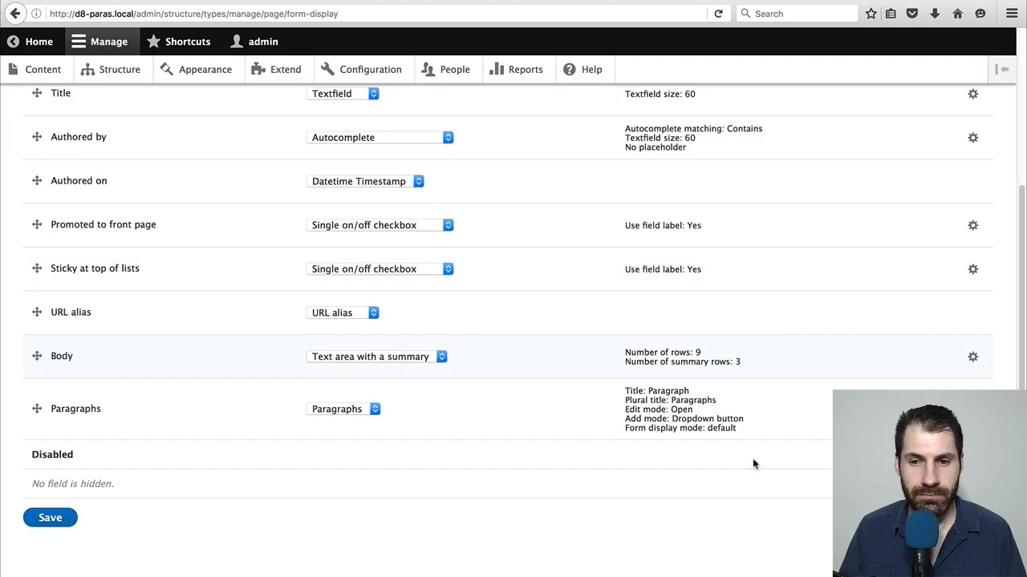
pyautogui.click(972, 409)
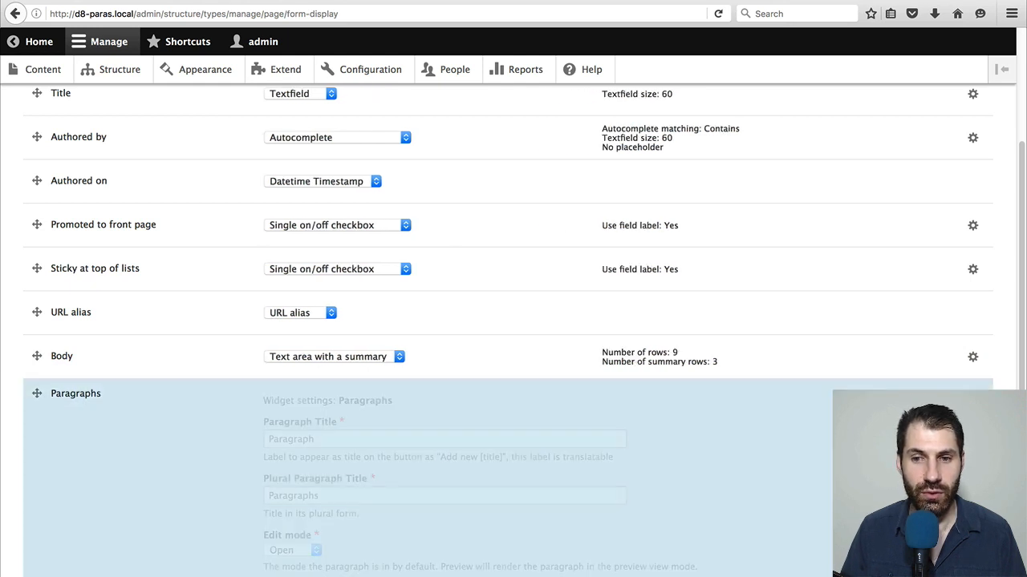
pyautogui.scroll(-2, 285, 412)
pyautogui.scroll(-2, 248, 433)
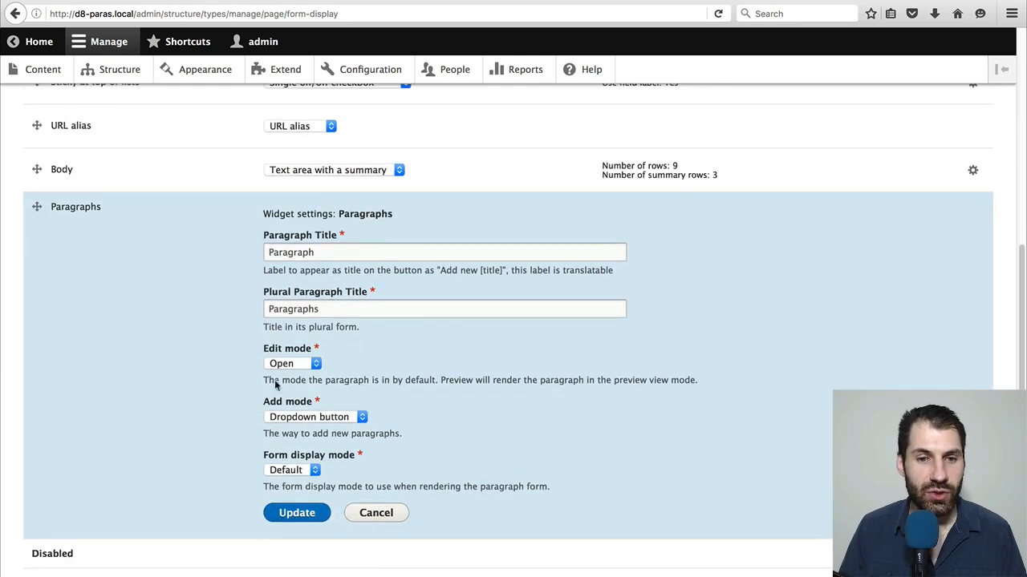
pyautogui.click(311, 366)
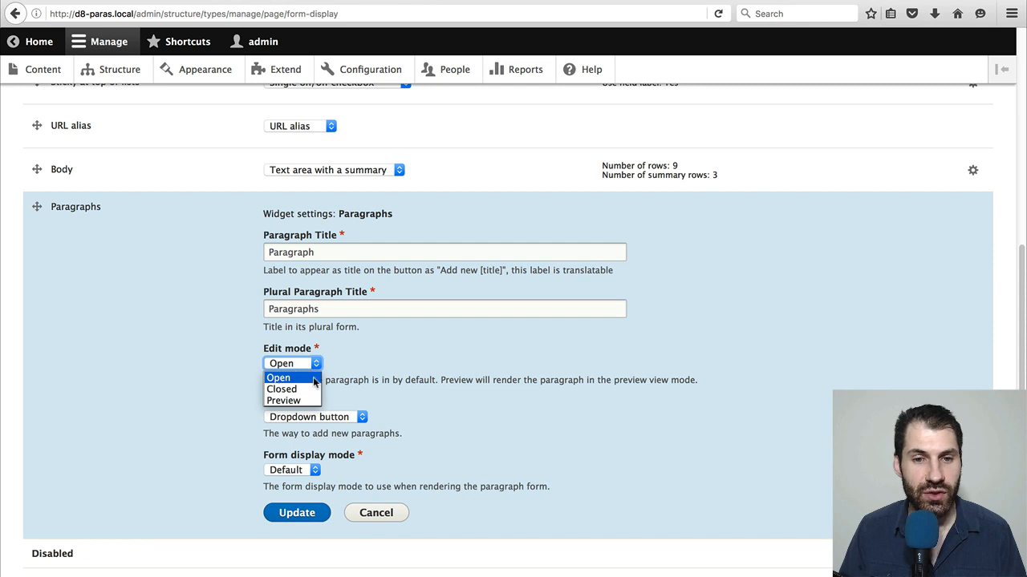
pyautogui.click(311, 383)
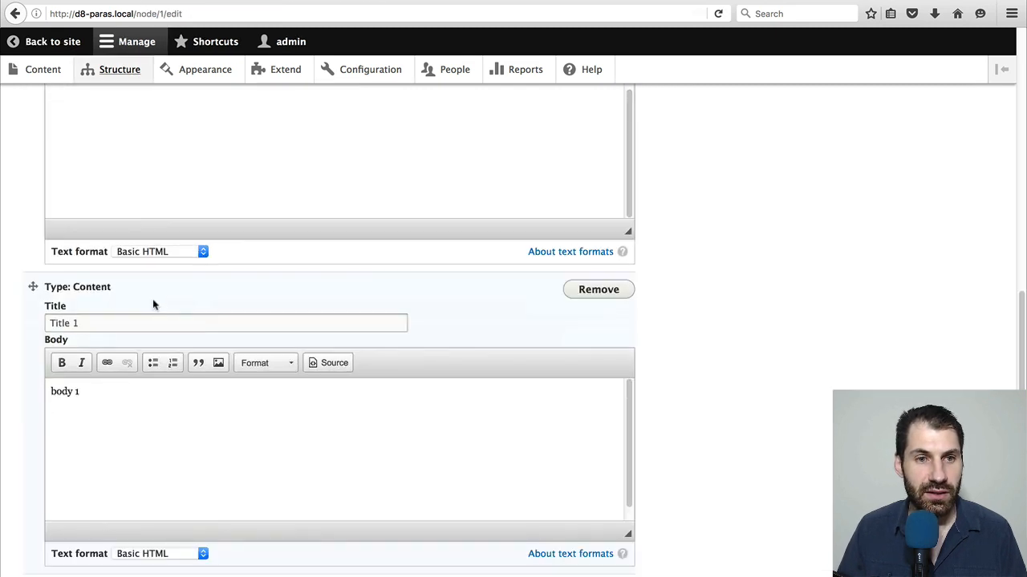
# Go back to Test page's edit form and examine how the Open edit mode displays its paragraphs
pyautogui.scroll(3, 148, 273)
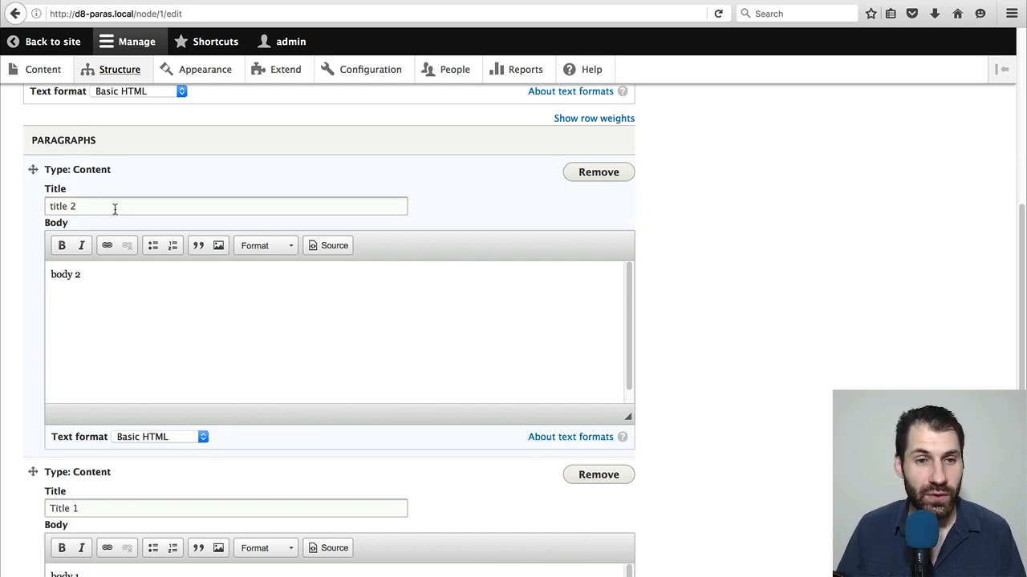
pyautogui.scroll(-1, 184, 325)
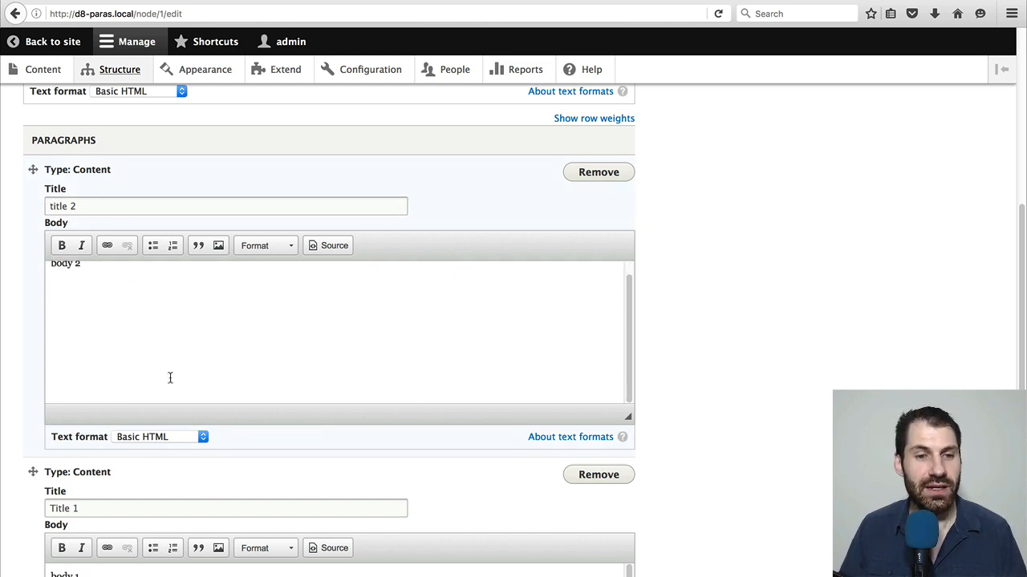
pyautogui.scroll(-3, 137, 534)
pyautogui.scroll(1, 145, 511)
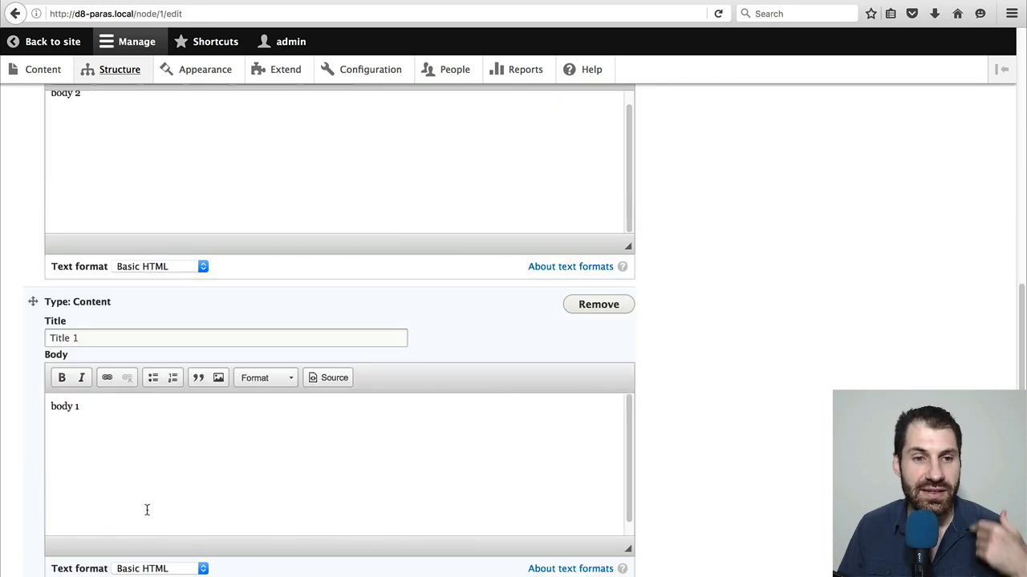
pyautogui.scroll(4, 169, 435)
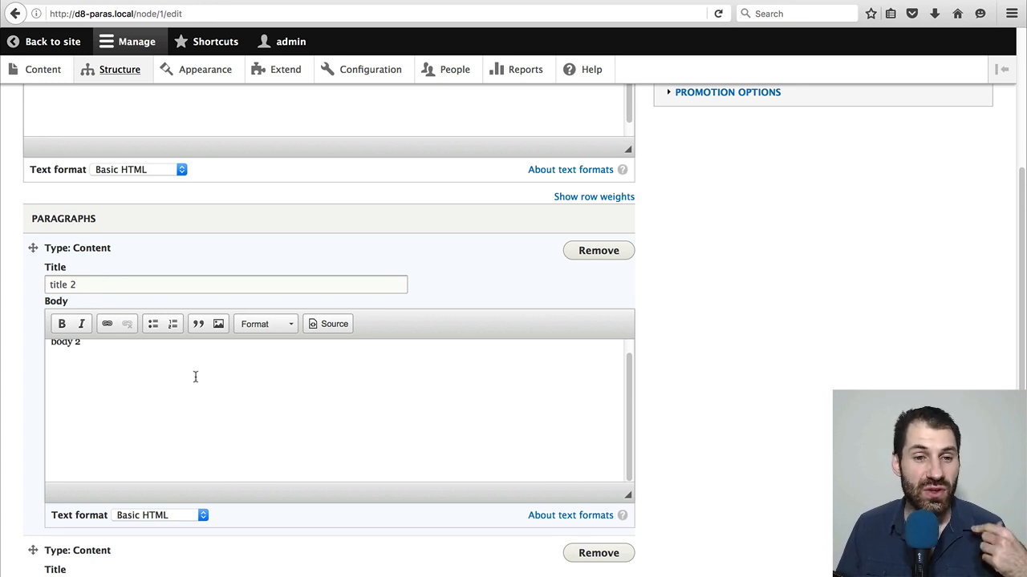
pyautogui.scroll(1, 195, 377)
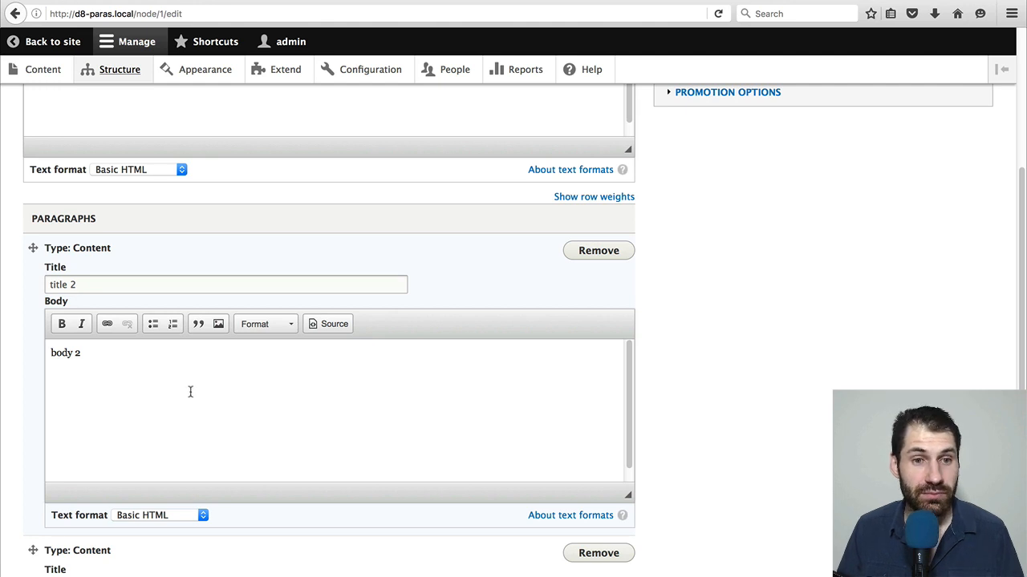
pyautogui.scroll(-1, 190, 392)
# Return to Basic page's Paragraphs widget settings and set the Edit mode to Closed
pyautogui.click(300, 1)
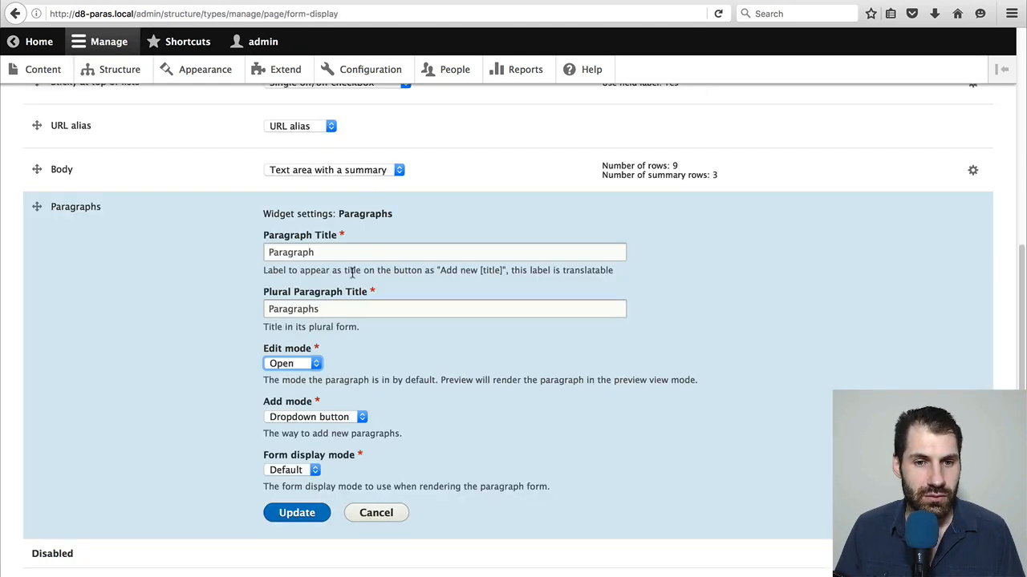
pyautogui.click(290, 364)
pyautogui.click(277, 387)
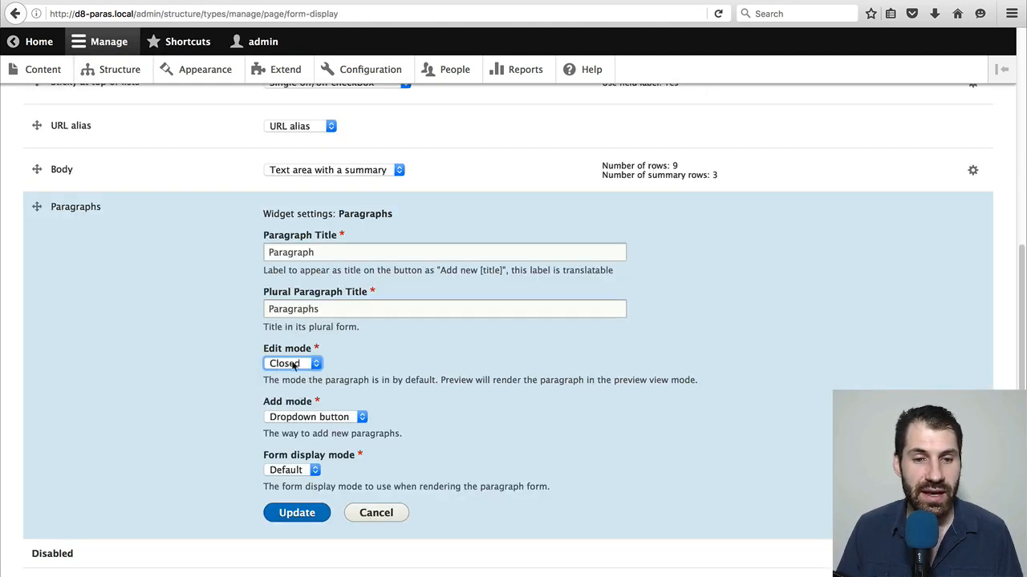
# Apply and save the Paragraphs widget's Closed edit mode, and reload Test page's edit form to check how its paragraphs appear
pyautogui.click(296, 514)
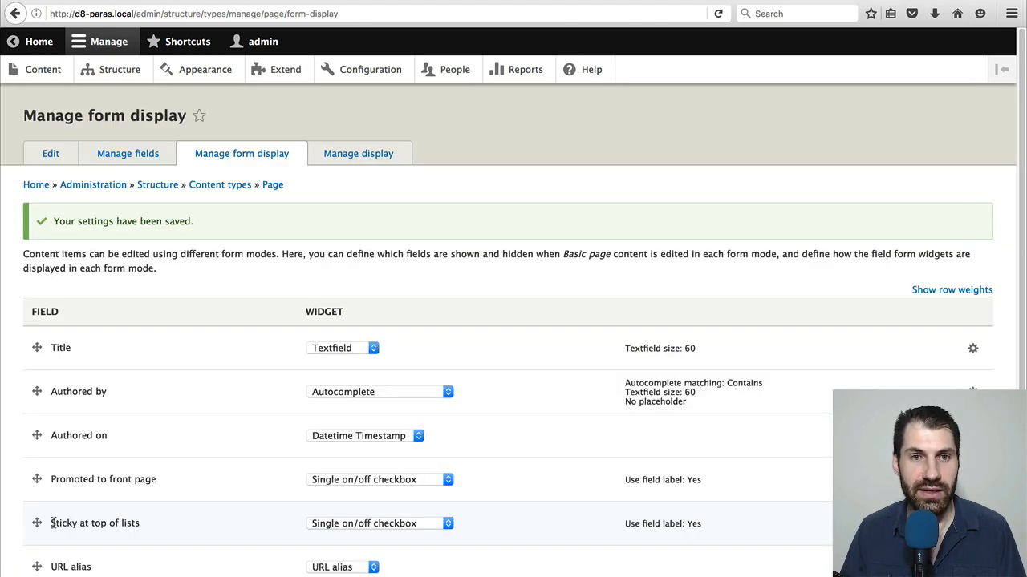
pyautogui.click(157, 1)
pyautogui.click(202, 15)
pyautogui.press('Return')
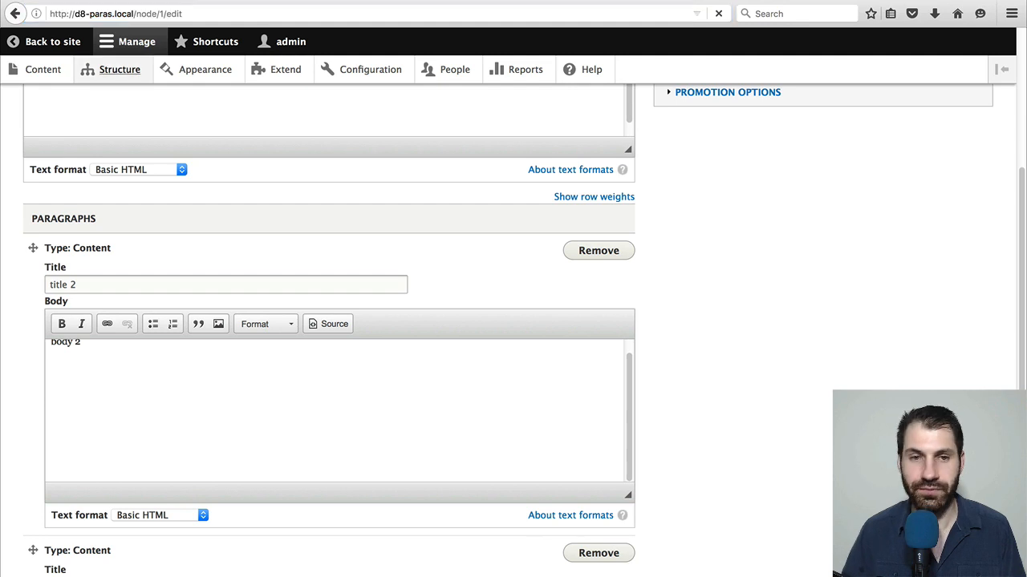
pyautogui.scroll(-3, 246, 382)
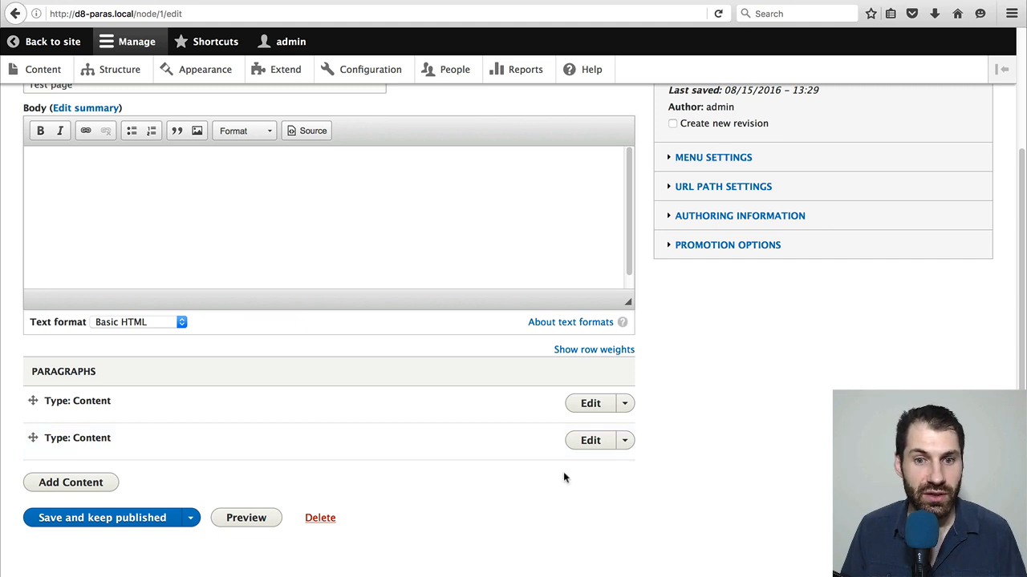
# Expand both Content paragraphs on Test page's edit form and move the Title 1 paragraph above the title 2 paragraph
pyautogui.click(590, 441)
pyautogui.scroll(-1, 305, 444)
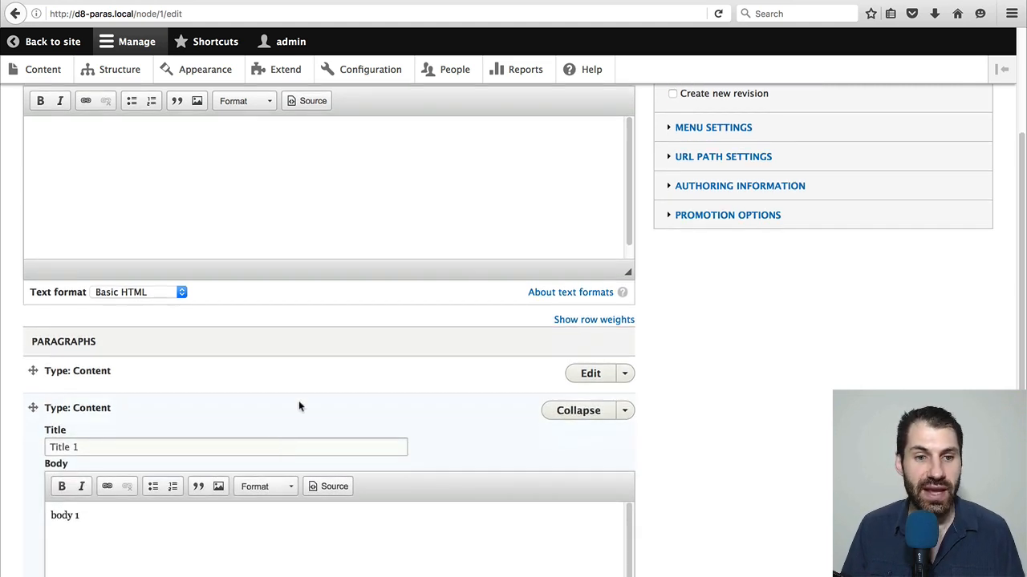
pyautogui.click(593, 374)
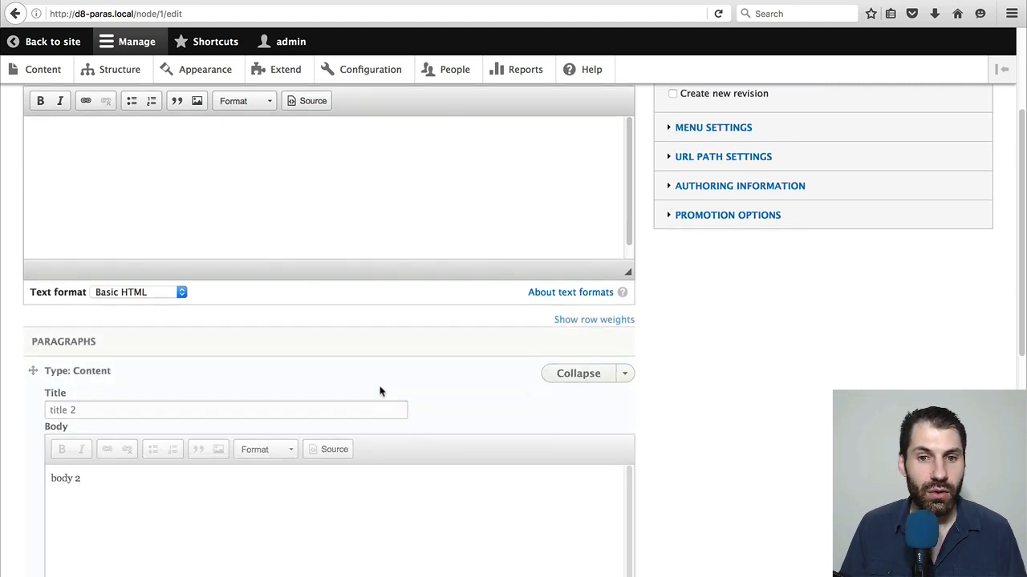
pyautogui.scroll(-2, 345, 405)
pyautogui.scroll(-5, 300, 406)
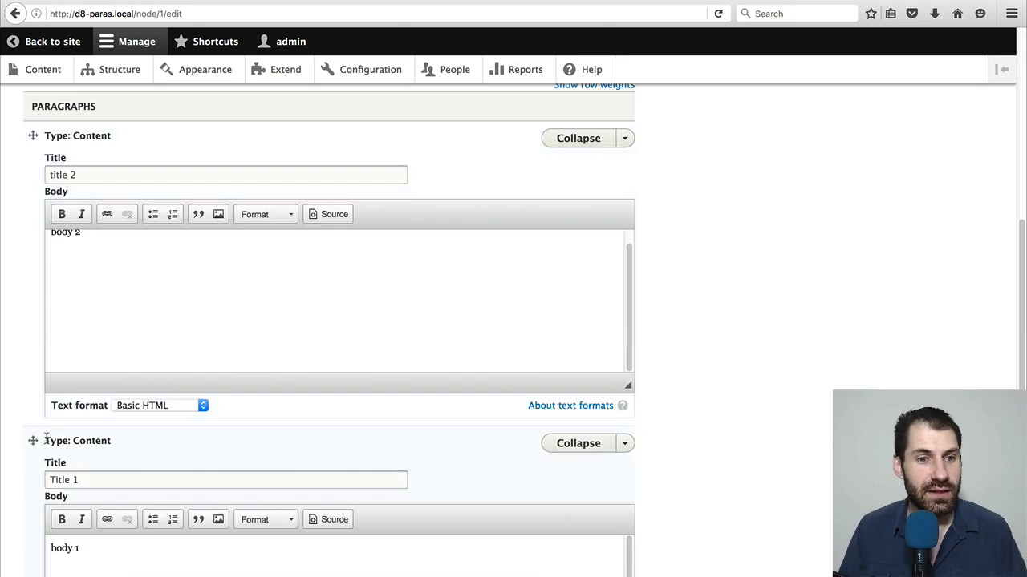
pyautogui.moveTo(33, 441); pyautogui.dragTo(29, 192)
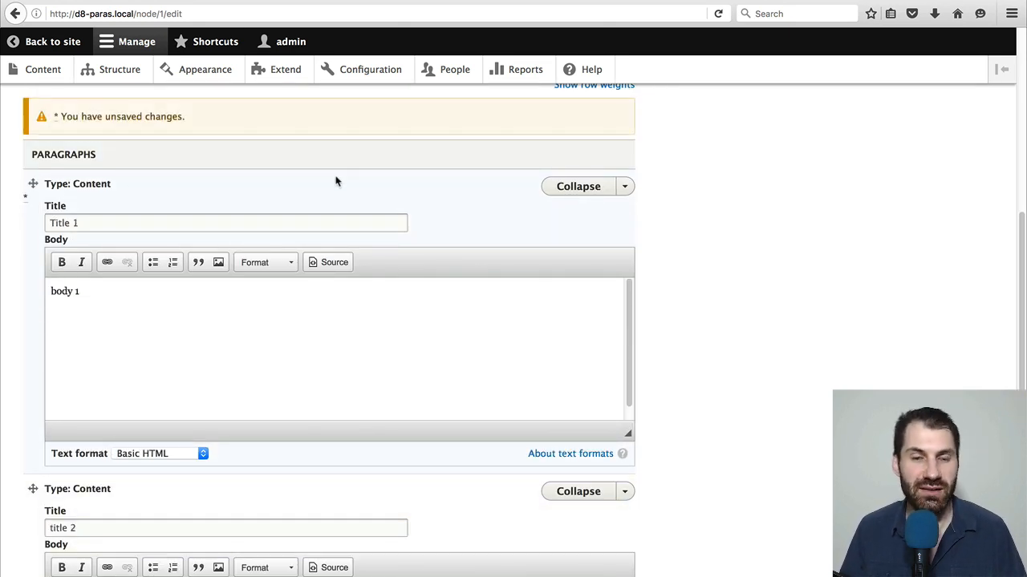
# Reload Test page's edit form without saving and try moving the first collapsed paragraph below the second
pyautogui.click(210, 13)
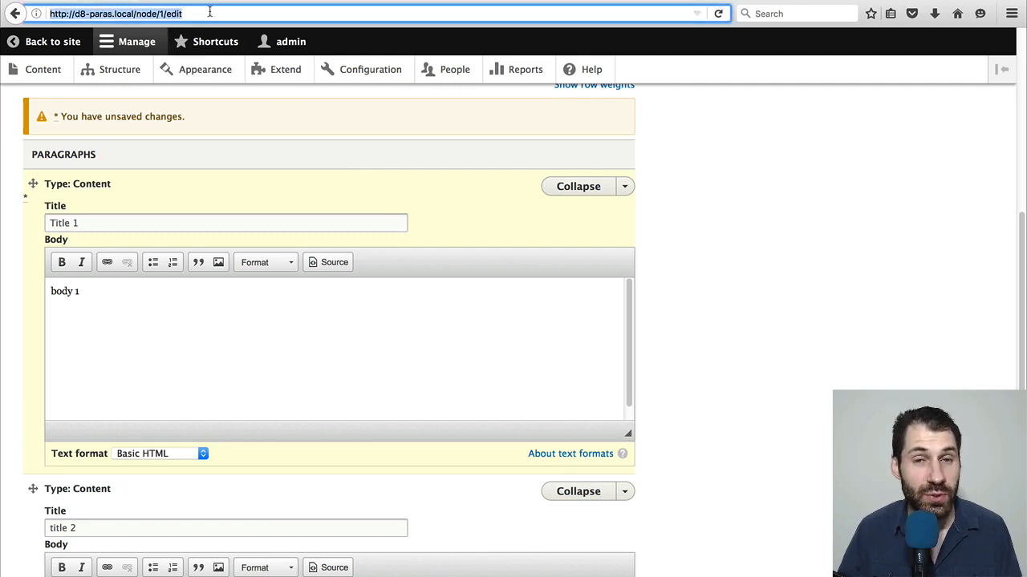
pyautogui.press('Return')
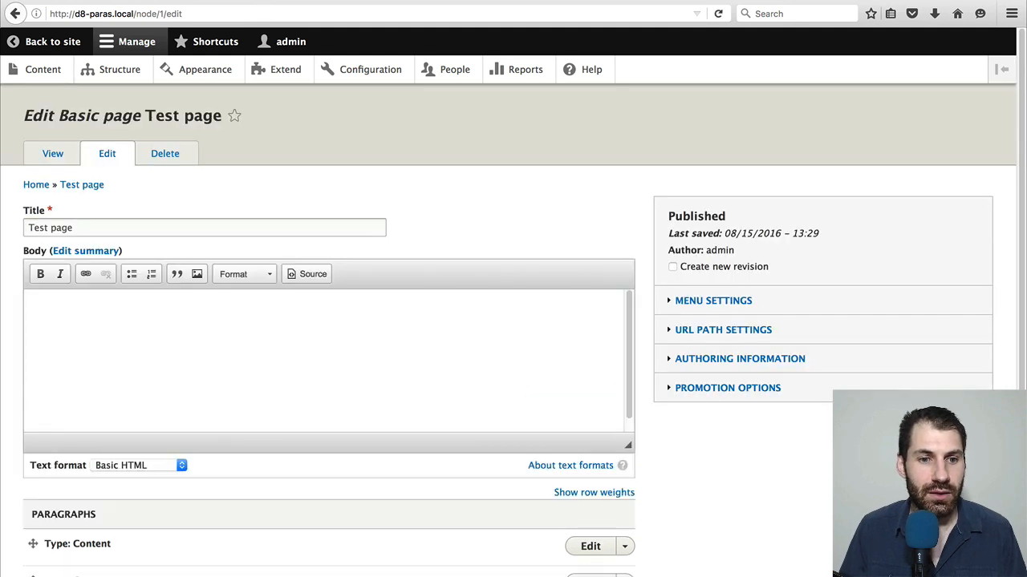
pyautogui.scroll(-2, 311, 218)
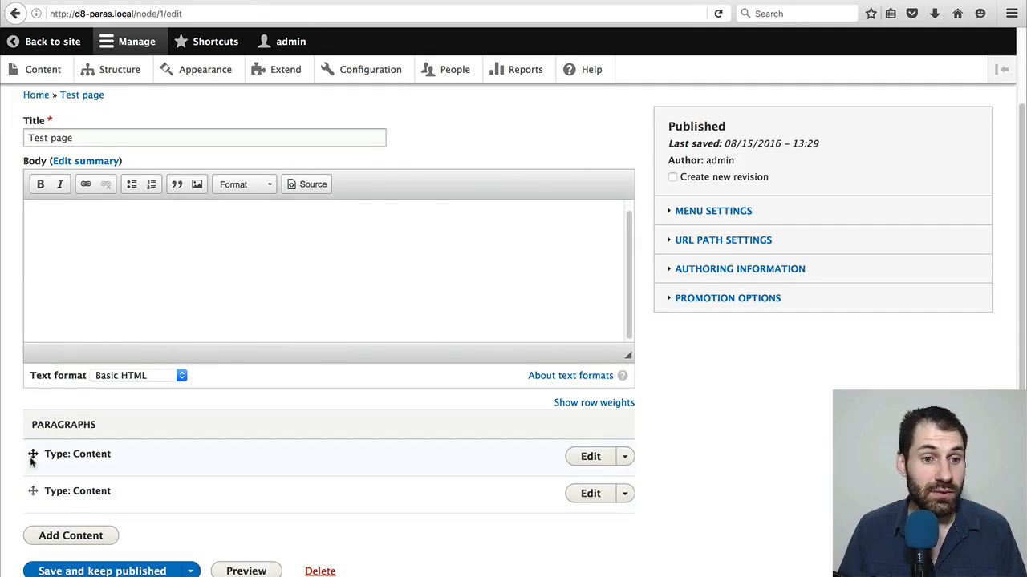
pyautogui.moveTo(33, 459); pyautogui.dragTo(48, 493)
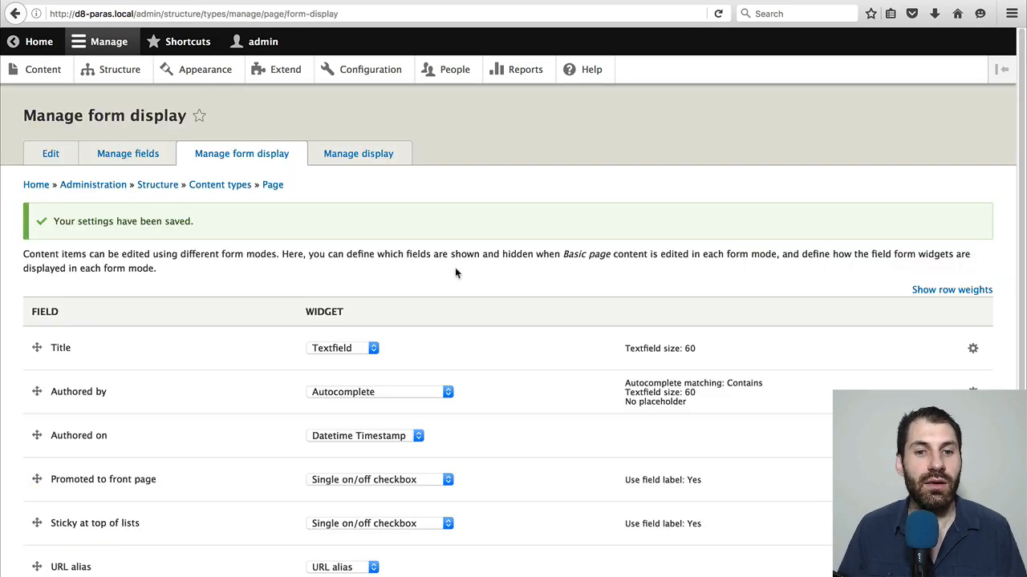
# Set the Paragraphs widget's Edit mode to Preview in Basic page's form display, and save the form display
pyautogui.scroll(-5, 455, 269)
pyautogui.click(972, 417)
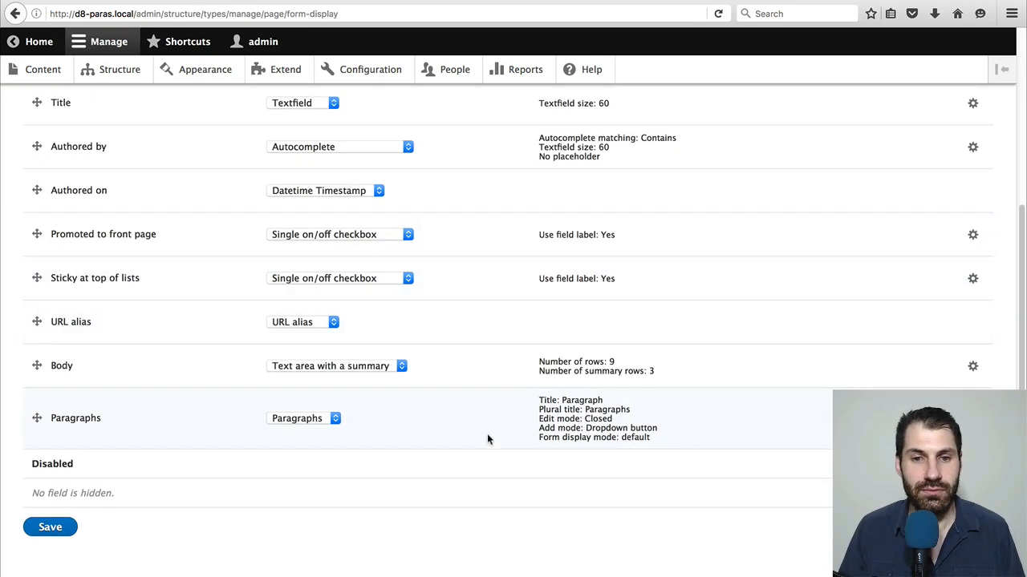
pyautogui.scroll(-3, 474, 424)
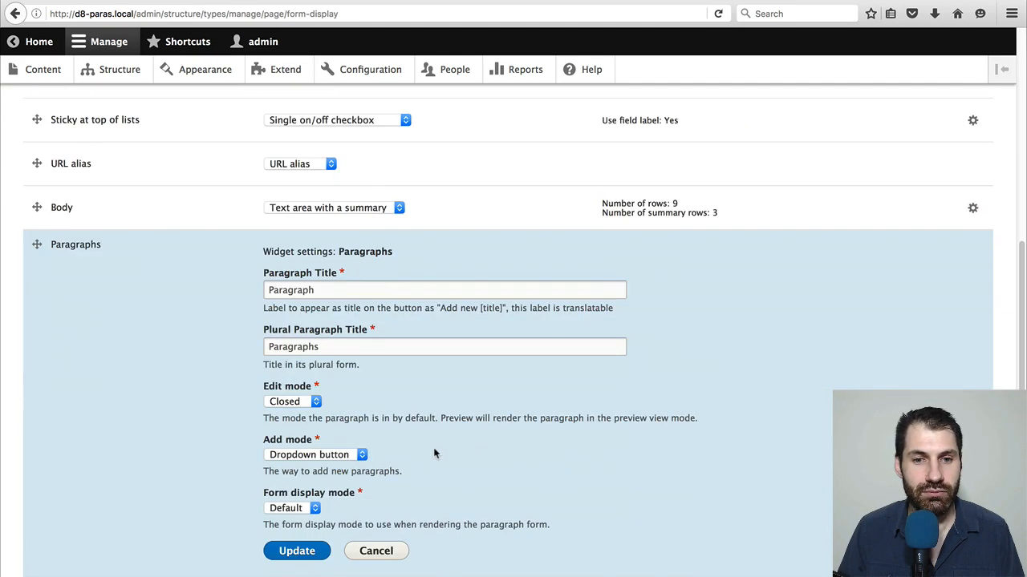
pyautogui.click(310, 401)
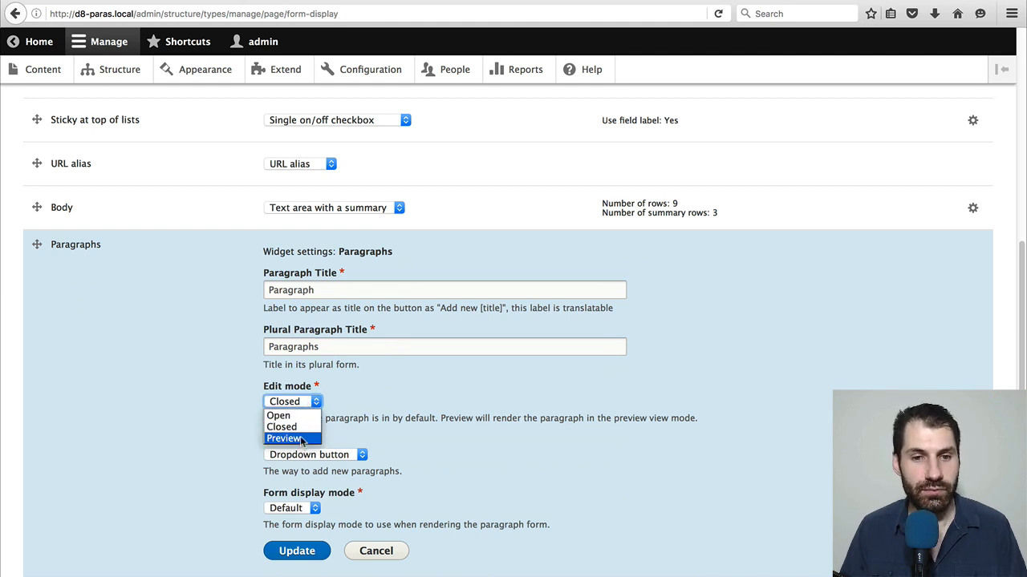
pyautogui.click(304, 441)
pyautogui.click(313, 552)
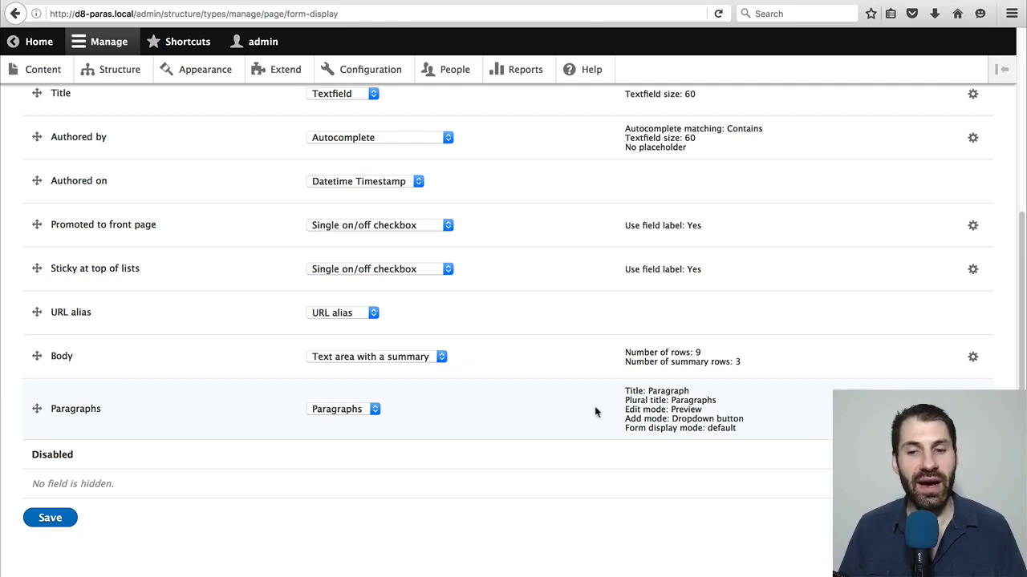
pyautogui.click(51, 518)
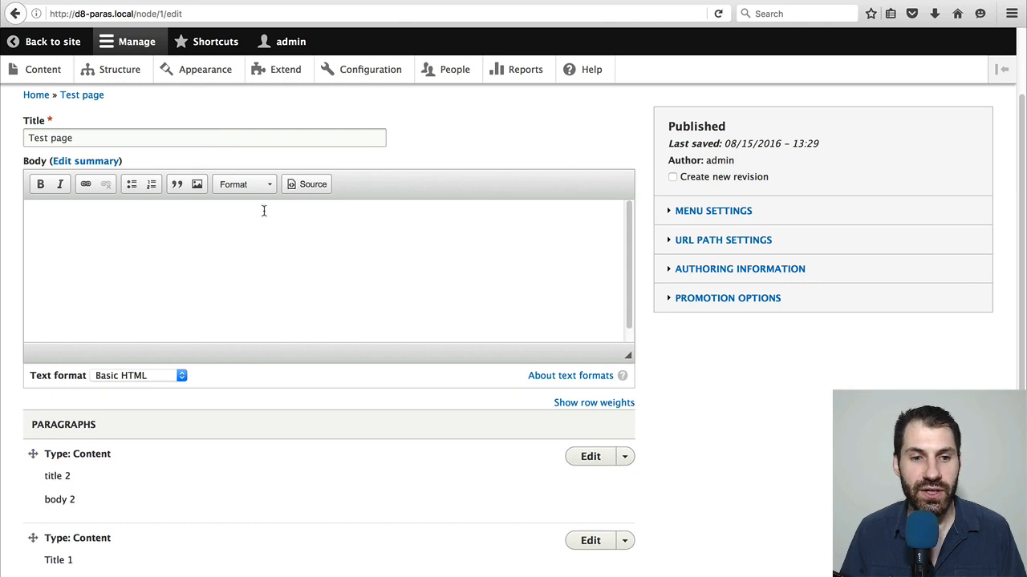
# Examine how the Preview edit mode shows each paragraph's title and body on Test page's edit form
pyautogui.scroll(-2, 92, 398)
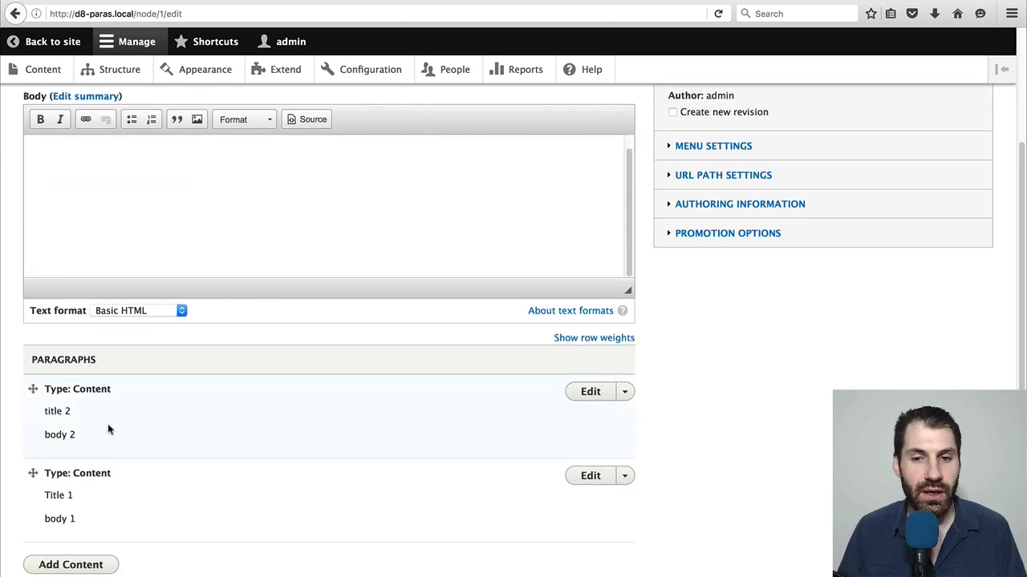
pyautogui.moveTo(85, 443); pyautogui.dragTo(51, 408)
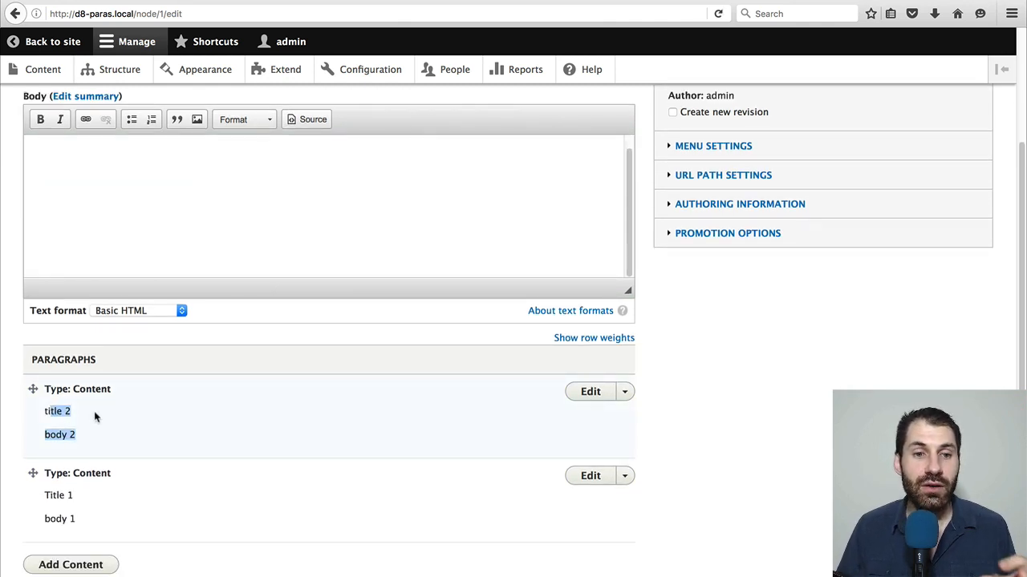
pyautogui.click(95, 423)
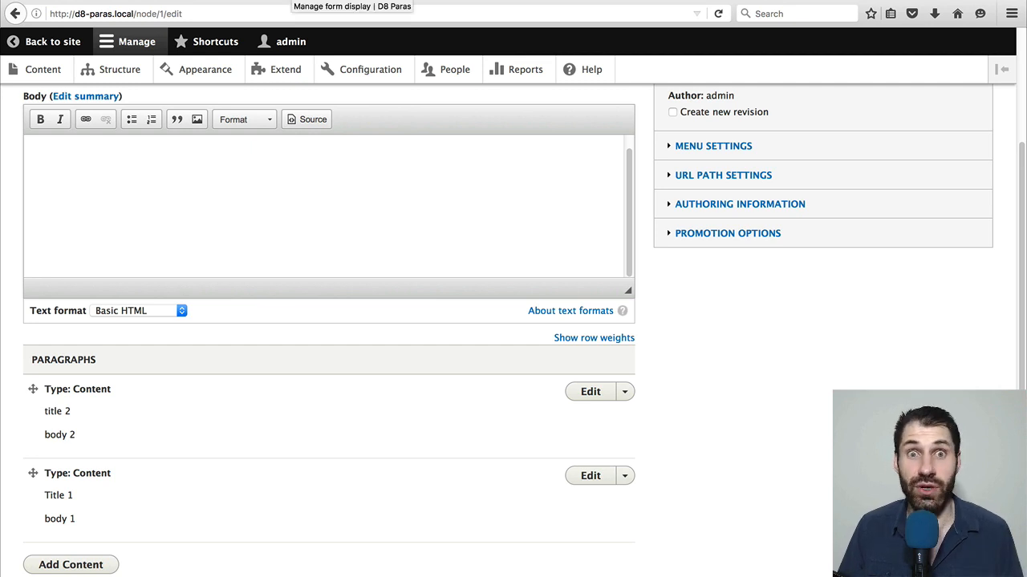
# Enable custom display settings for the Preview mode in the Content paragraph type's display management, and save
pyautogui.click(298, 2)
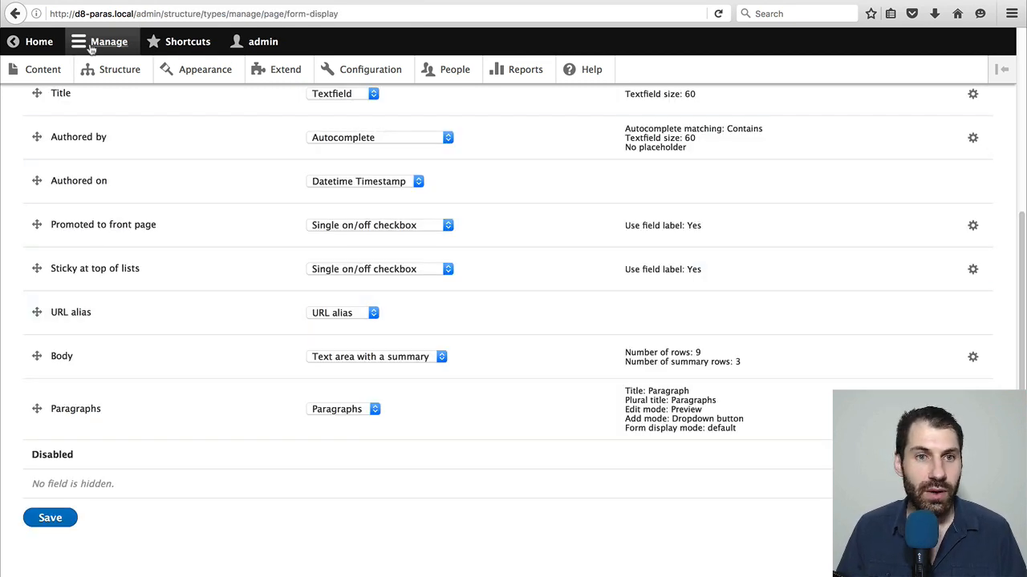
pyautogui.click(112, 71)
pyautogui.scroll(-1, 131, 358)
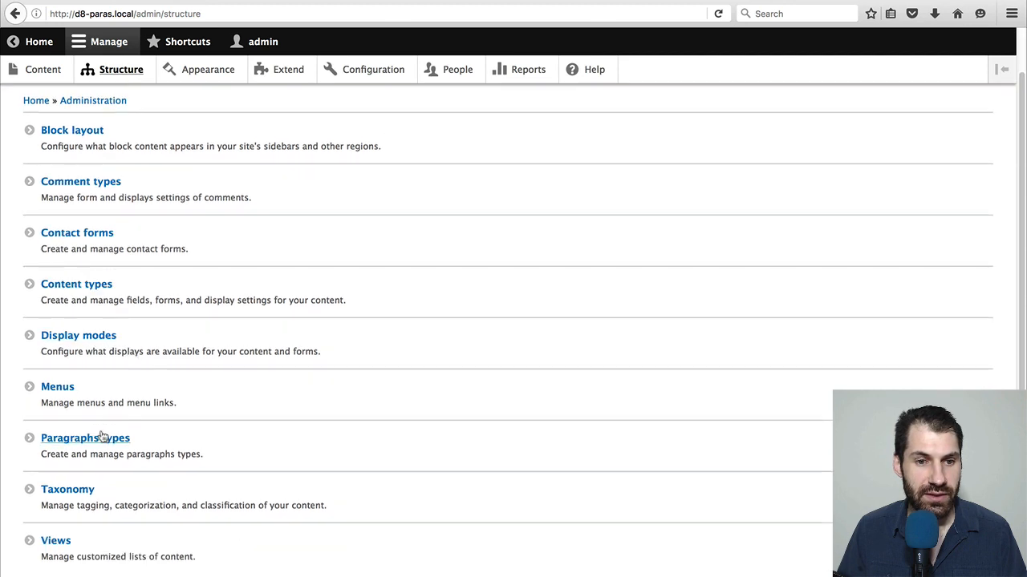
pyautogui.click(105, 438)
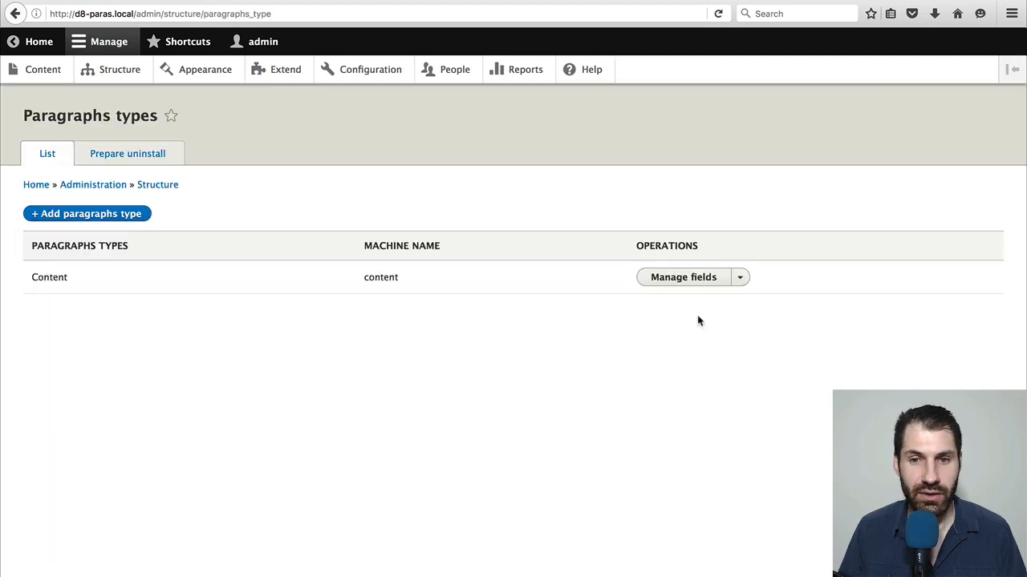
pyautogui.click(739, 277)
pyautogui.click(713, 316)
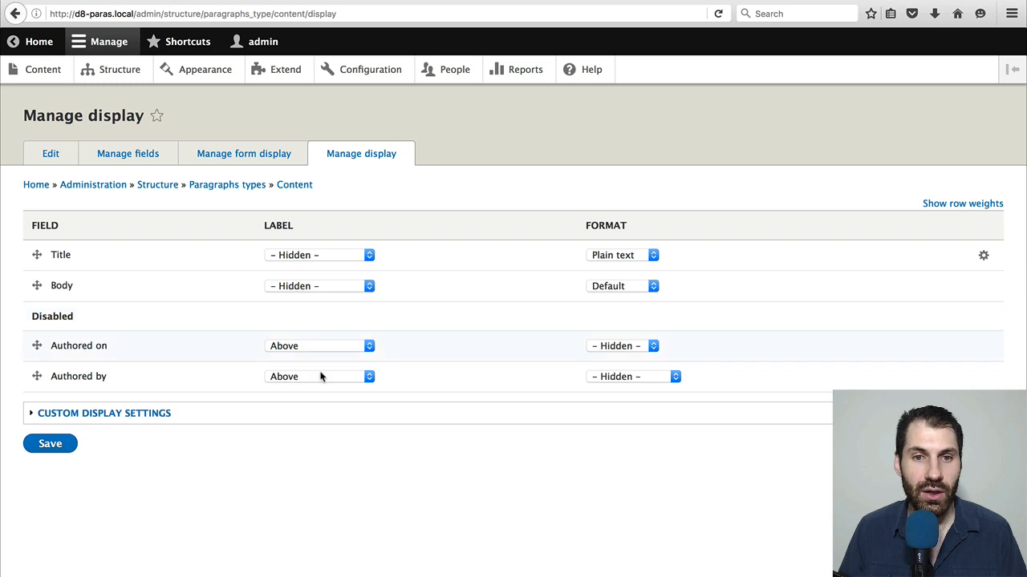
pyautogui.click(103, 413)
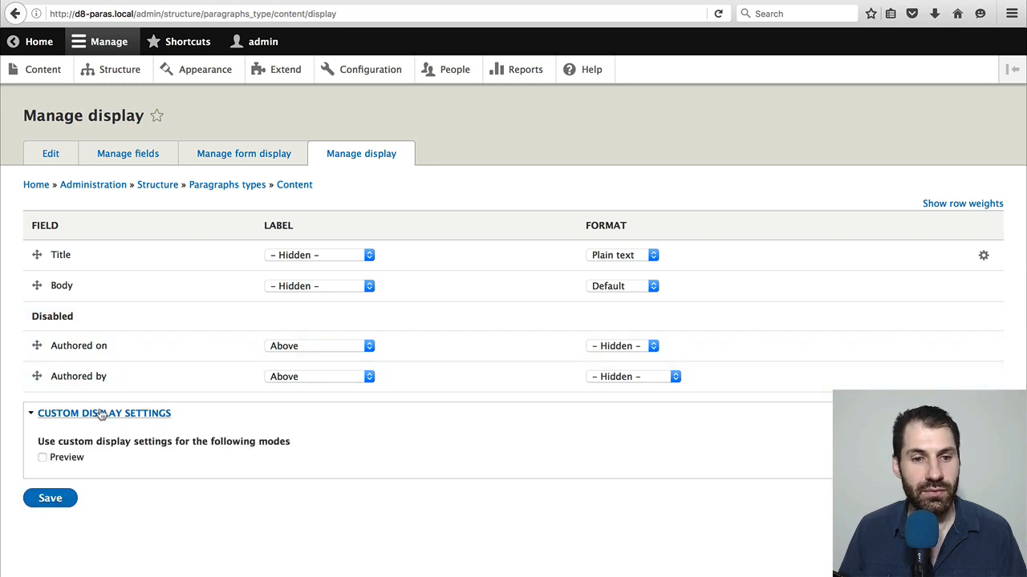
pyautogui.click(80, 460)
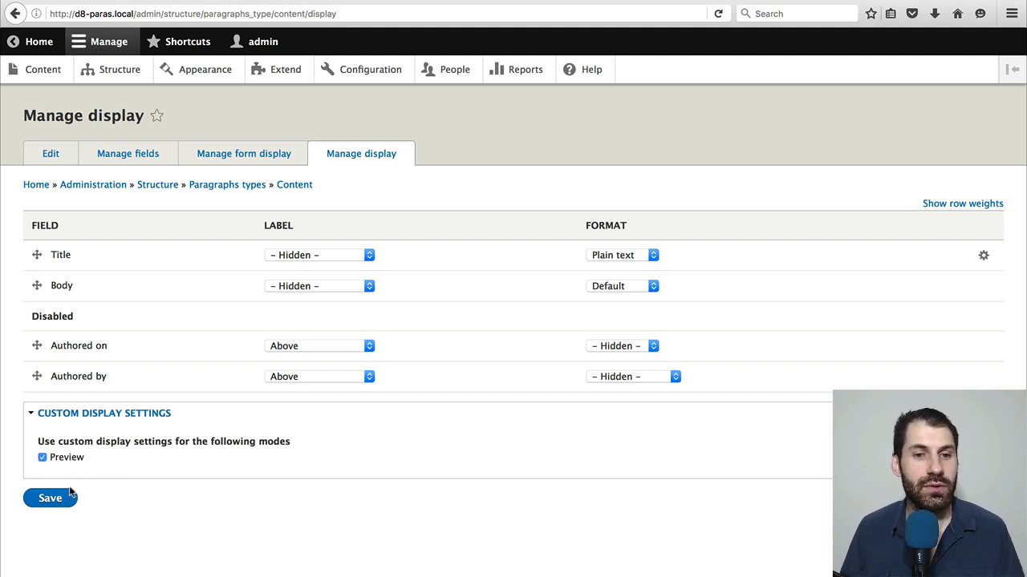
pyautogui.click(69, 495)
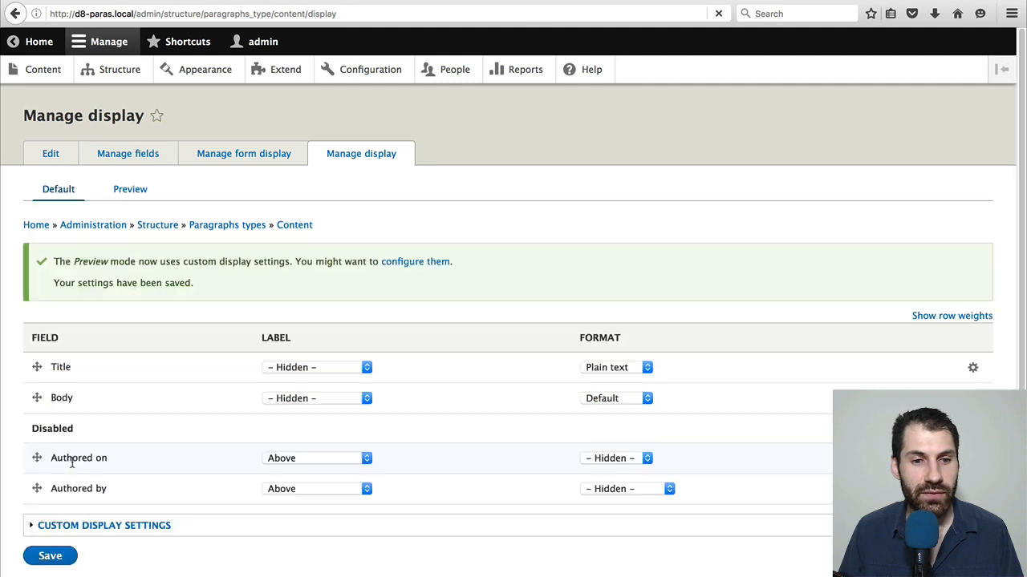
# Disable the Body field in the Content paragraph type's Preview display and save the settings
pyautogui.click(131, 193)
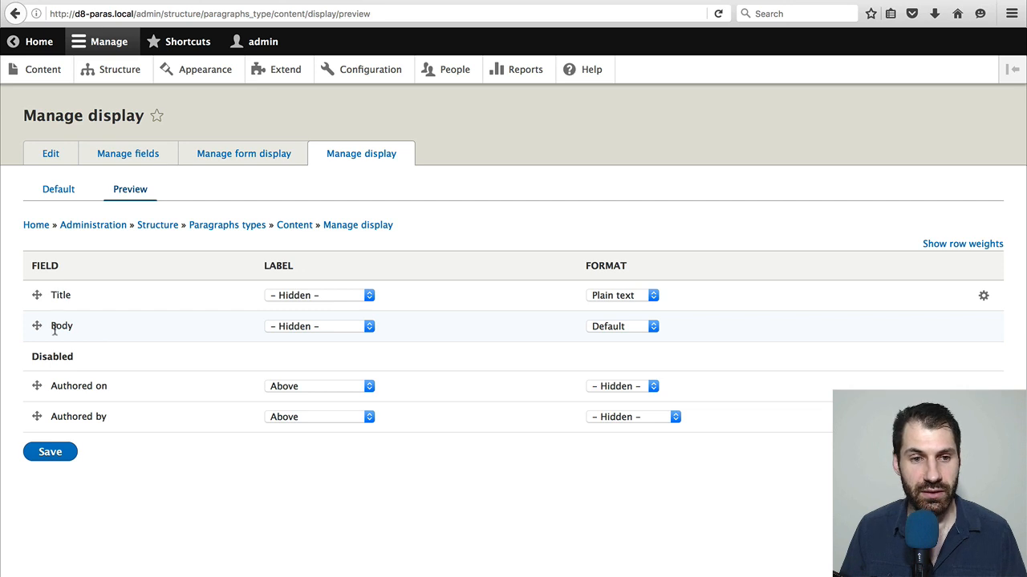
pyautogui.moveTo(36, 326); pyautogui.dragTo(38, 369)
pyautogui.click(56, 454)
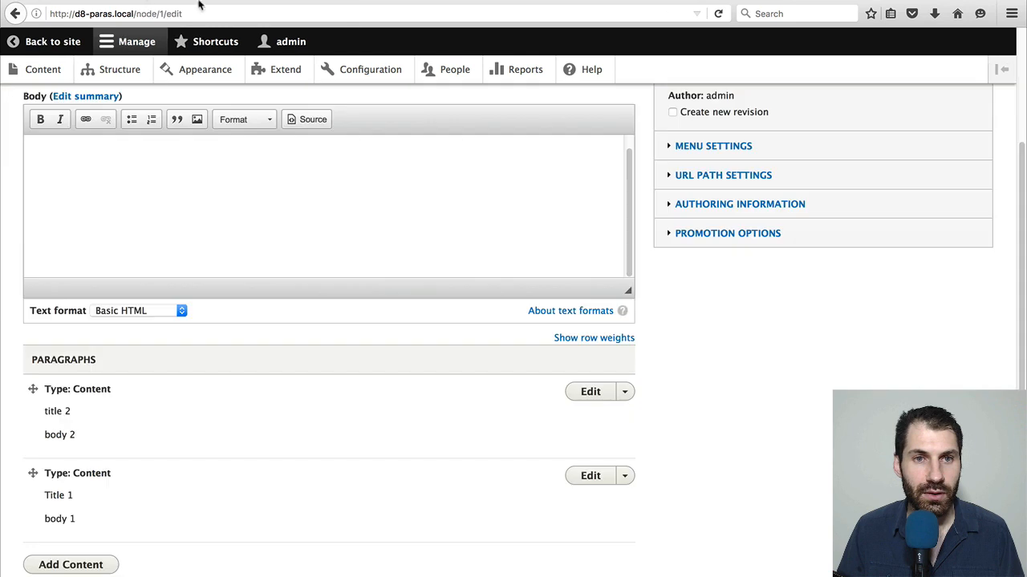
# Reload Test page's edit form and check which fields the paragraph previews show
pyautogui.click(233, 13)
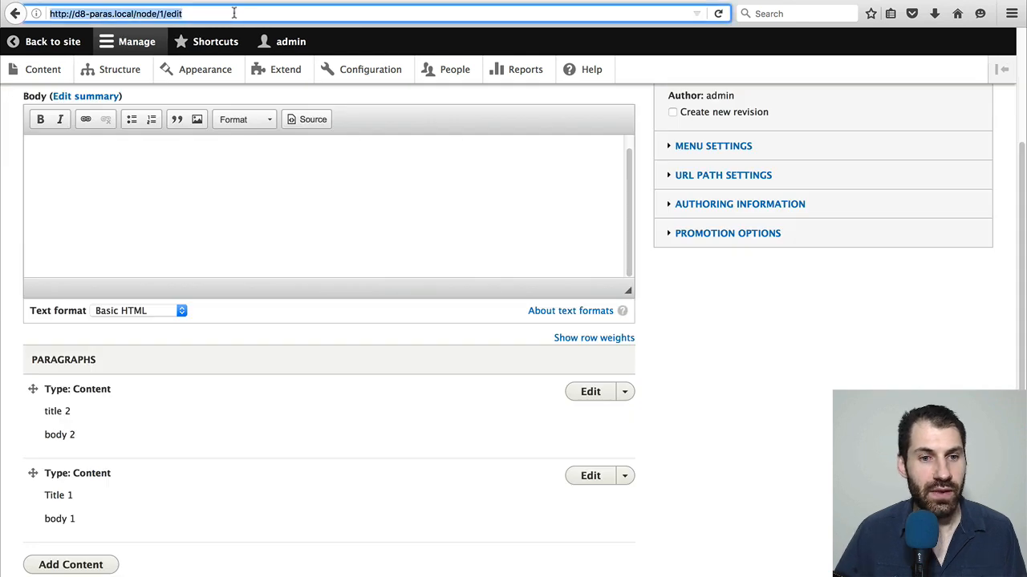
pyautogui.press('Return')
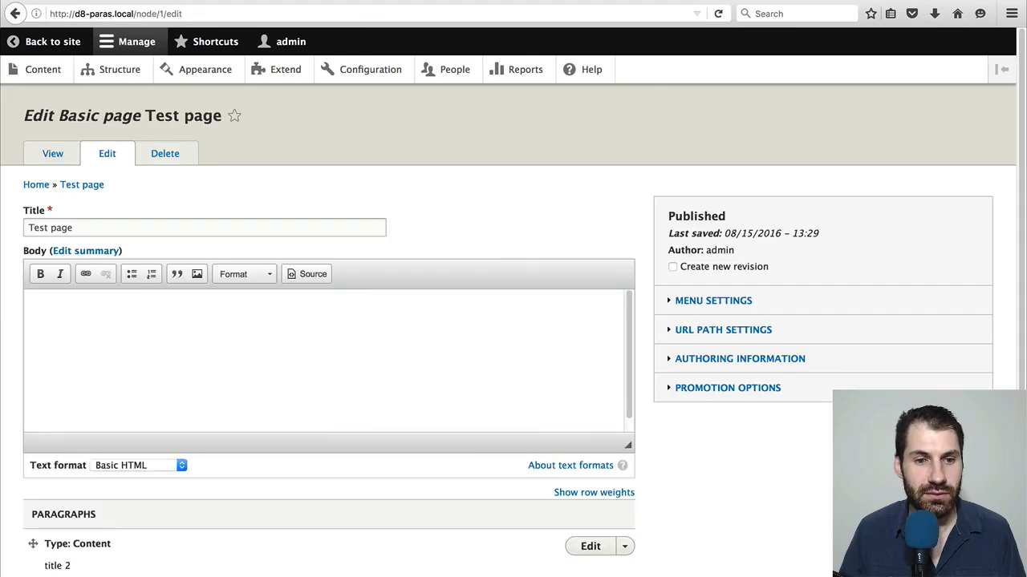
pyautogui.scroll(-4, 412, 288)
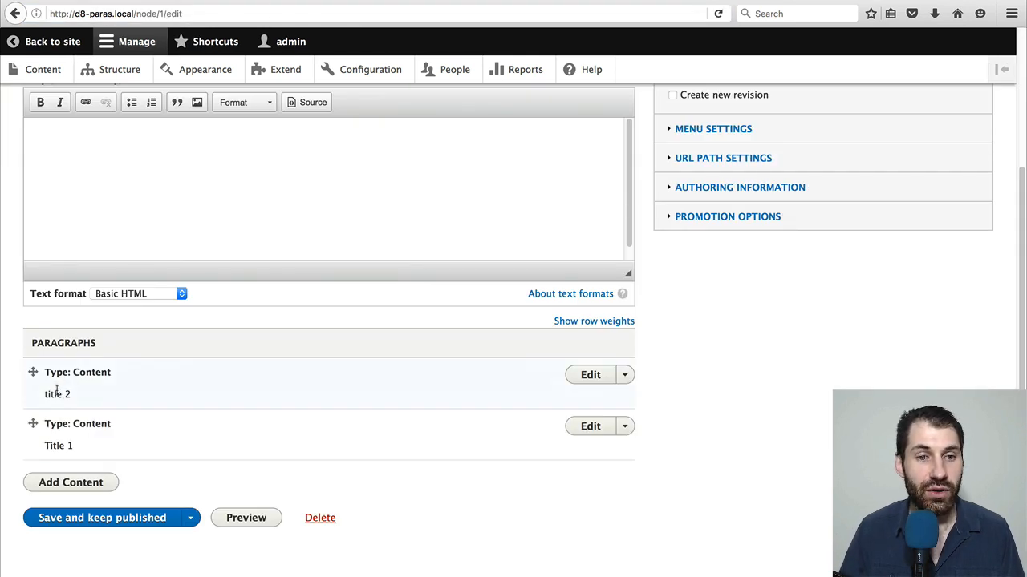